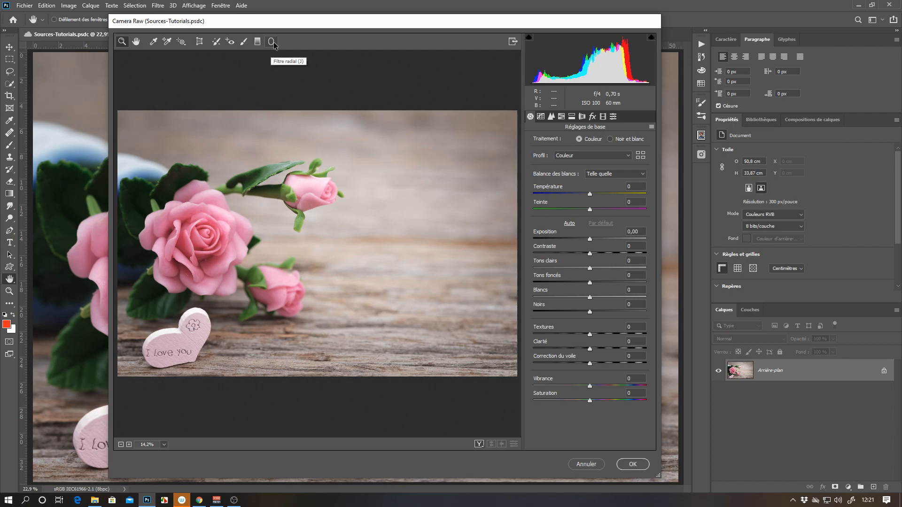
Draw a circular radial filter around the large rose in Camera Raw and shift it slightly towards the smaller buds
{"action": "left_click", "coordinate": [271, 42]}
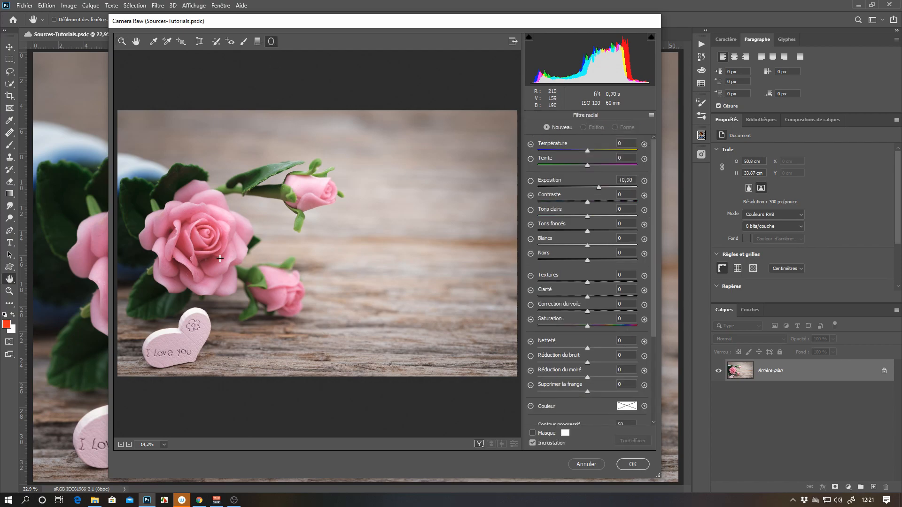
{"action": "left_click_drag", "start_coordinate": [207, 231], "coordinate": [268, 293]}
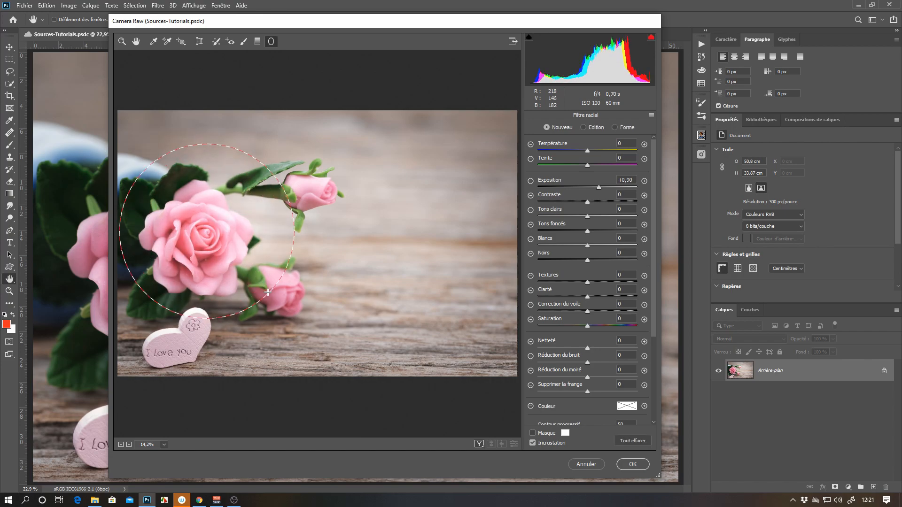
{"action": "left_click_drag", "start_coordinate": [207, 232], "coordinate": [216, 243]}
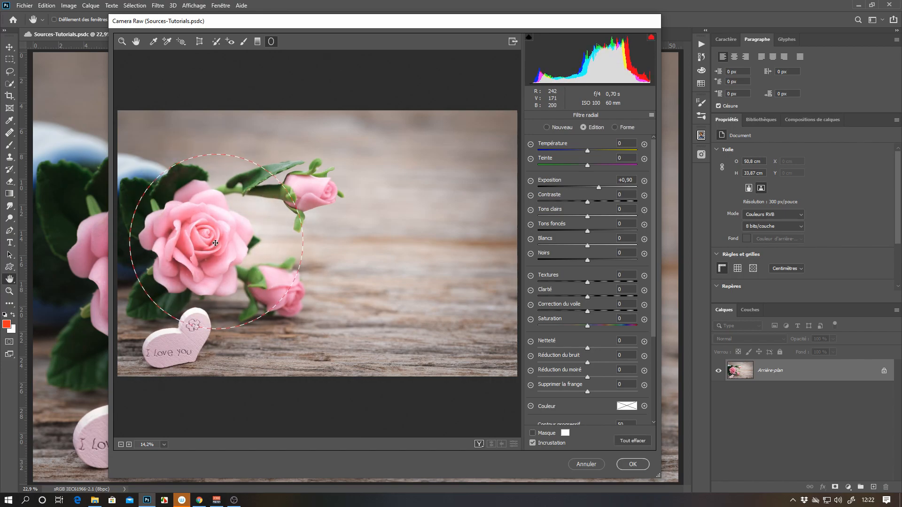
Test exposure values of +1,55 and +0,90 on the radial filter, and delete the filter
{"action": "mouse_move", "coordinate": [599, 187]}
{"action": "left_mouse_down"}
{"action": "mouse_move", "coordinate": [623, 189]}
{"action": "mouse_move", "coordinate": [607, 192]}
{"action": "left_mouse_up"}
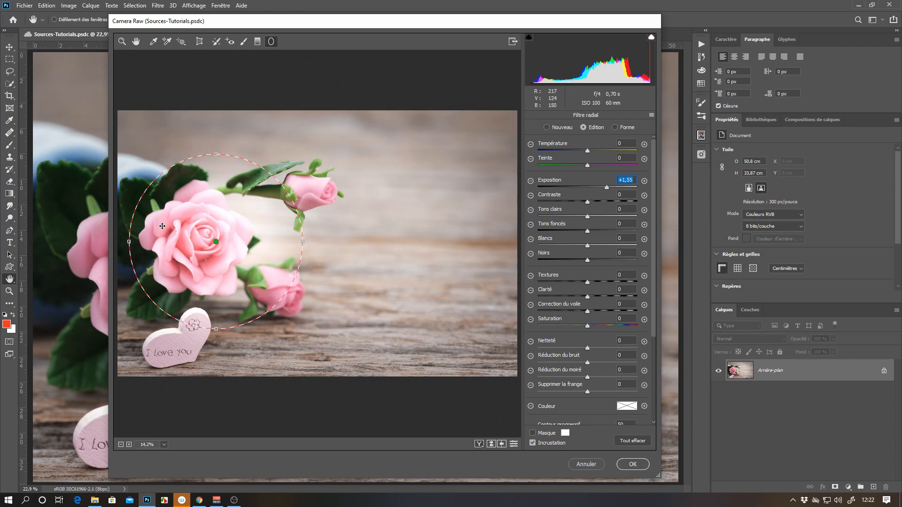
{"action": "type", "text": "0,9"}
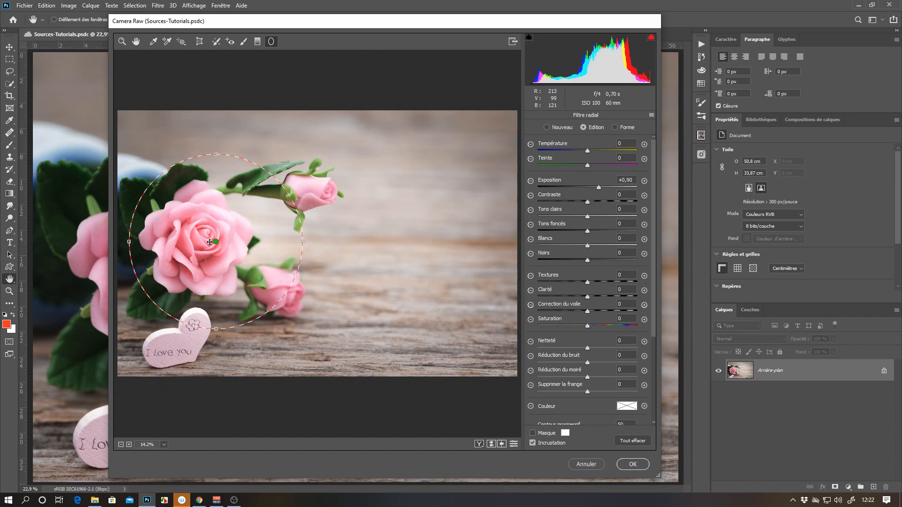
{"action": "left_click_drag", "start_coordinate": [214, 251], "coordinate": [205, 241]}
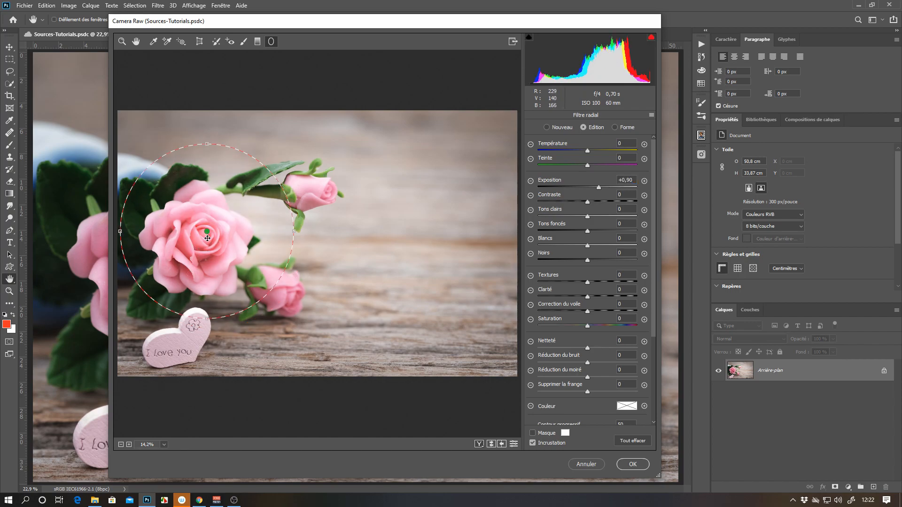
{"action": "key", "text": "Delete"}
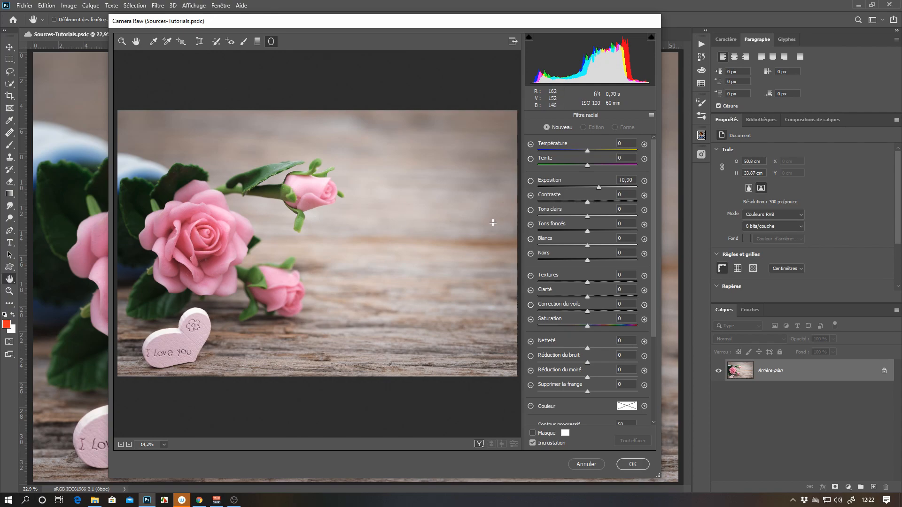
Try a horizontal graduated filter from the photo's right edge towards its middle with exposure -1,50, and cancel Camera Raw
{"action": "left_click", "coordinate": [257, 41]}
{"action": "left_click_drag", "start_coordinate": [505, 246], "coordinate": [313, 248]}
{"action": "left_click_drag", "start_coordinate": [598, 188], "coordinate": [570, 192]}
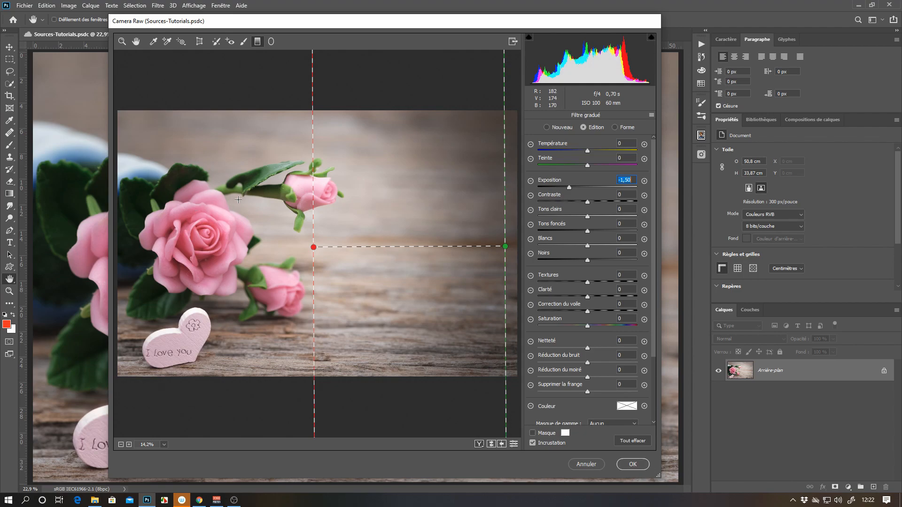
{"action": "left_click", "coordinate": [589, 465]}
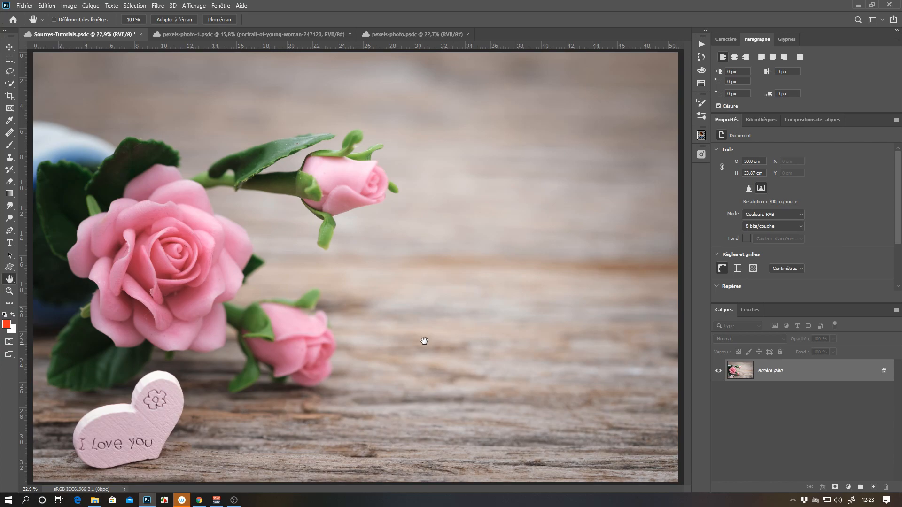
Add a Curves adjustment layer and darken the photo by pulling the middle of the RGB curve down
{"action": "left_click", "coordinate": [848, 488]}
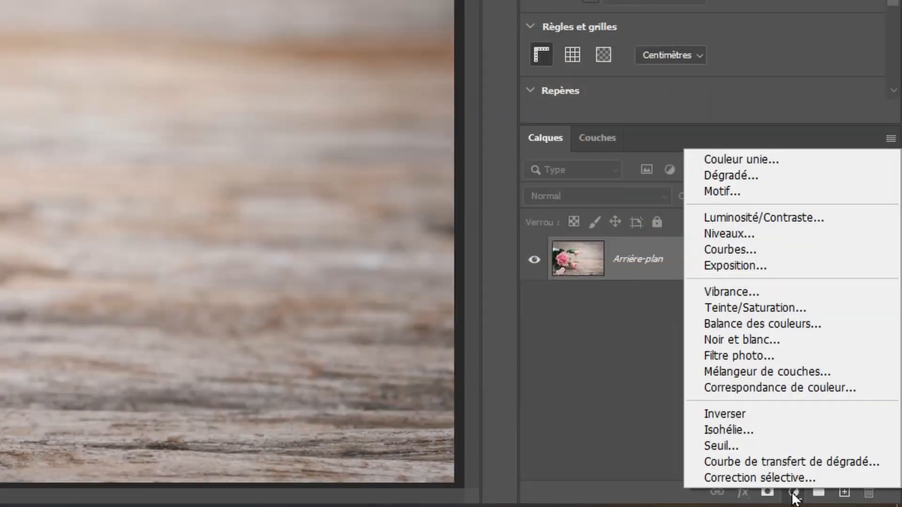
{"action": "left_click", "coordinate": [728, 249]}
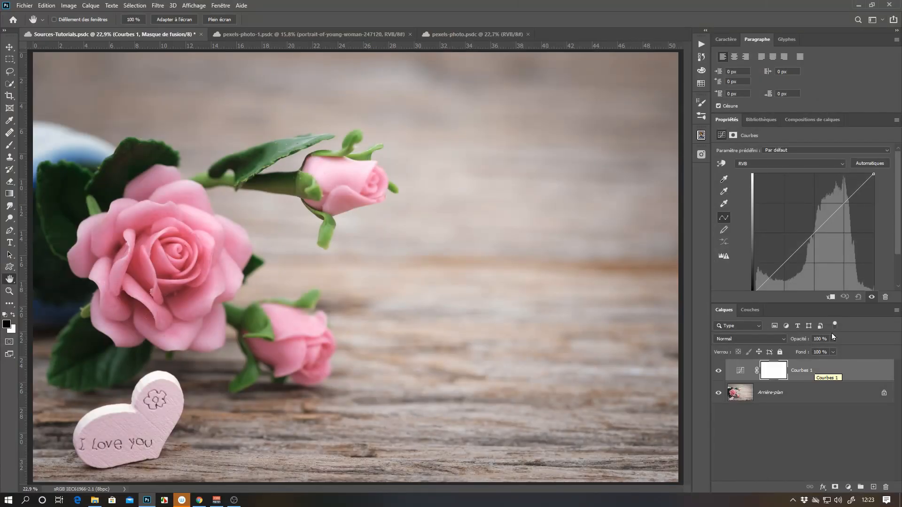
{"action": "left_click", "coordinate": [815, 232]}
{"action": "left_click_drag", "start_coordinate": [815, 233], "coordinate": [823, 240]}
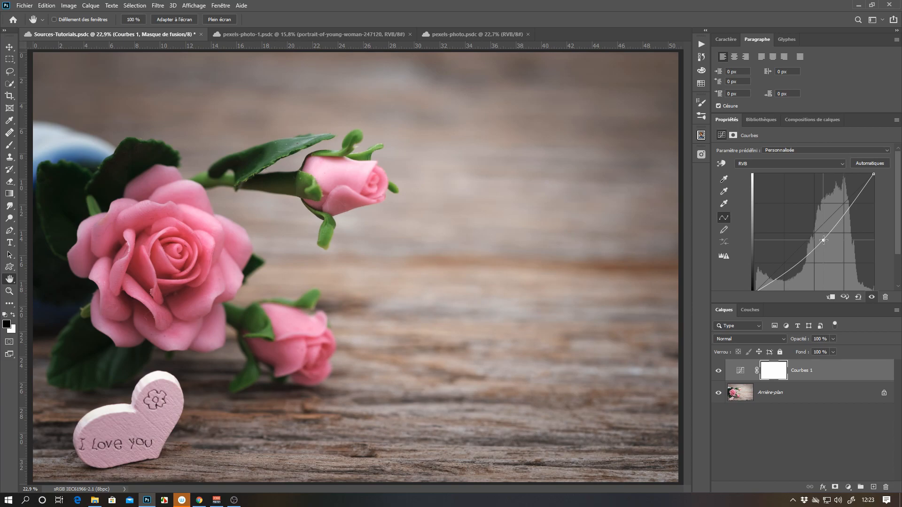
{"action": "left_click_drag", "start_coordinate": [823, 240], "coordinate": [826, 246]}
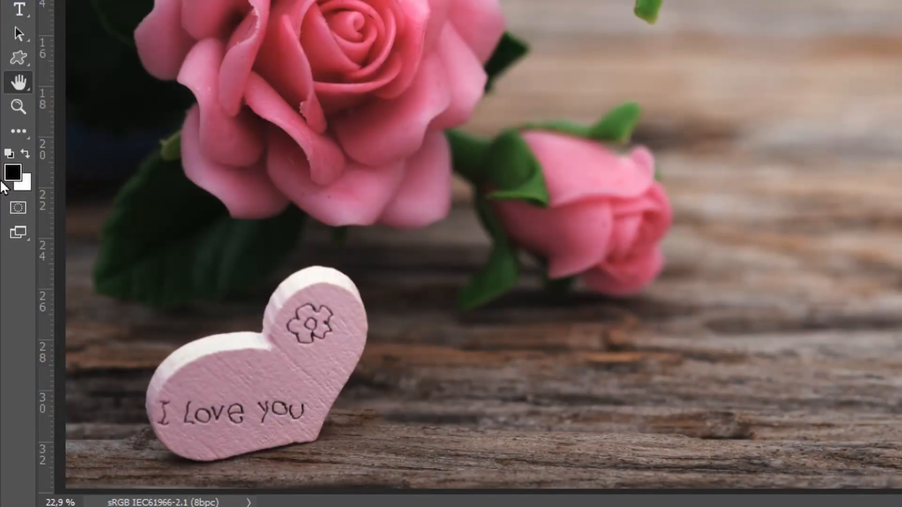
Make white the foreground colour and black the background, and set up the Gradient tool with a linear gradient
{"action": "key", "text": "x"}
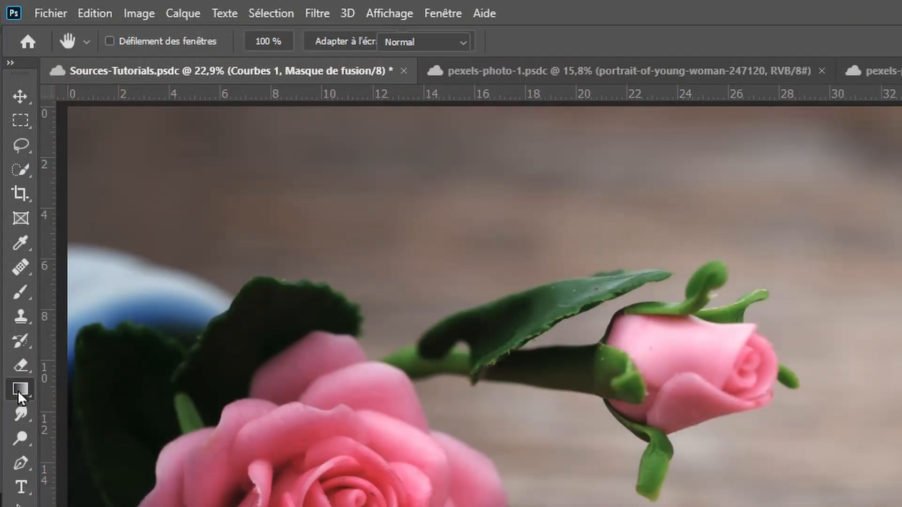
{"action": "left_click", "coordinate": [20, 396]}
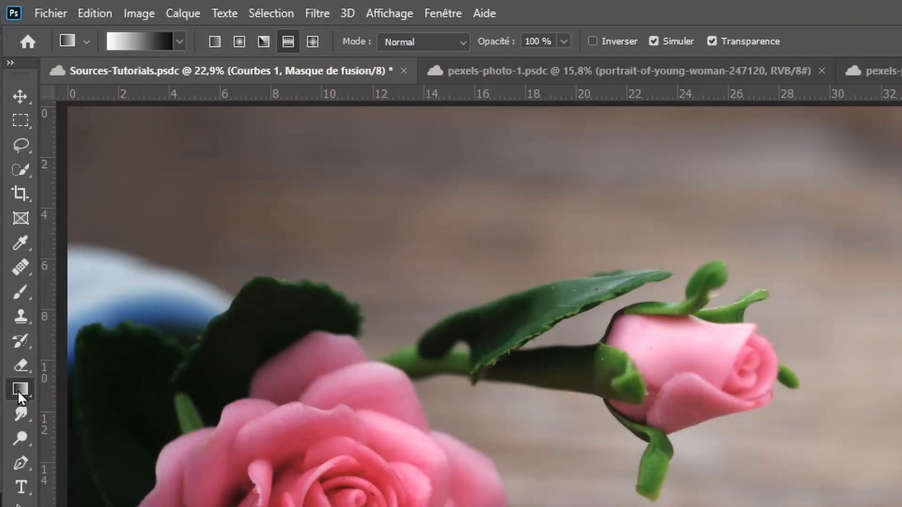
{"action": "right_click", "coordinate": [18, 391]}
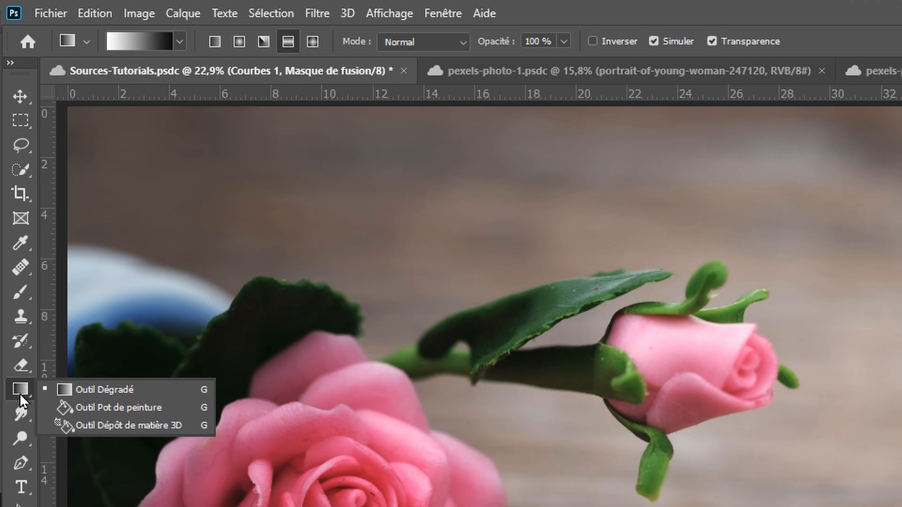
{"action": "left_click", "coordinate": [78, 409]}
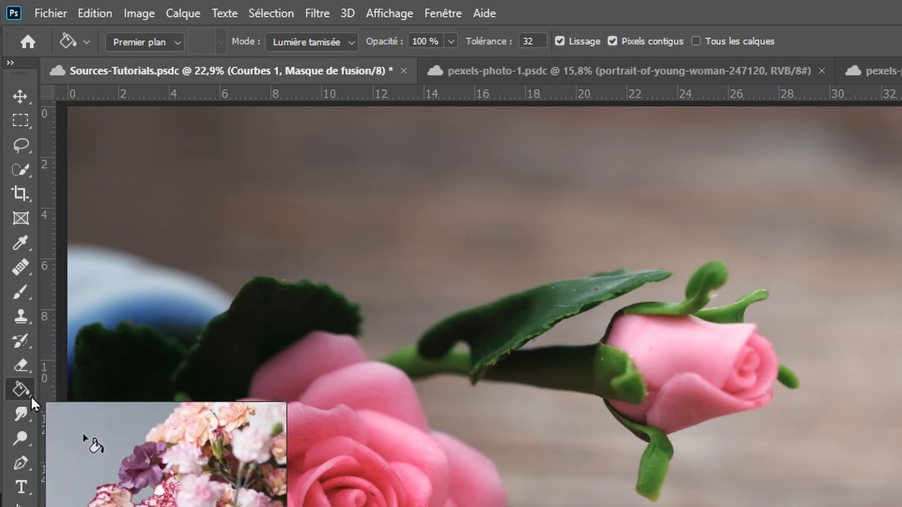
{"action": "left_click", "coordinate": [28, 393]}
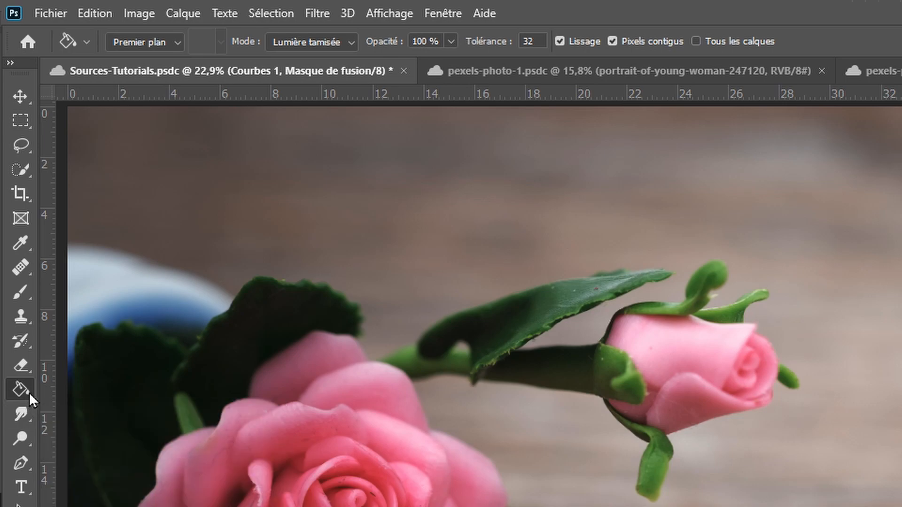
{"action": "left_click", "coordinate": [85, 390]}
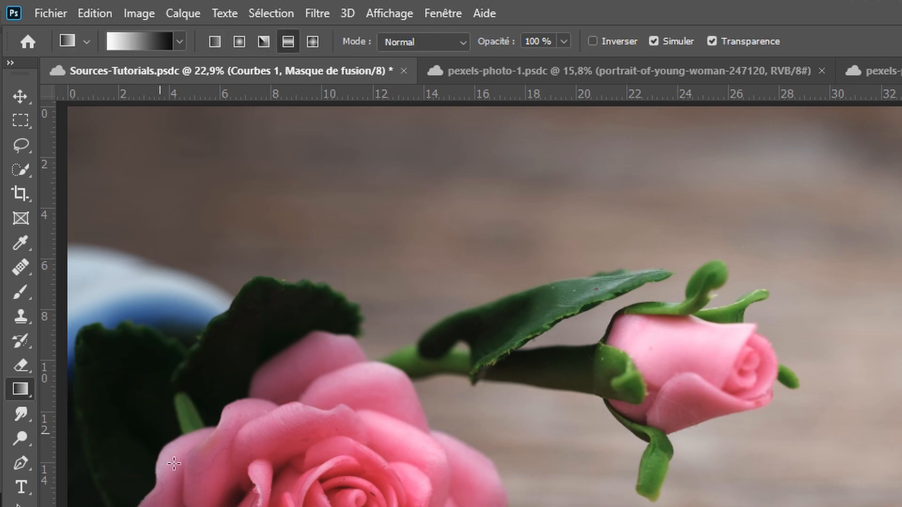
{"action": "left_click", "coordinate": [215, 42]}
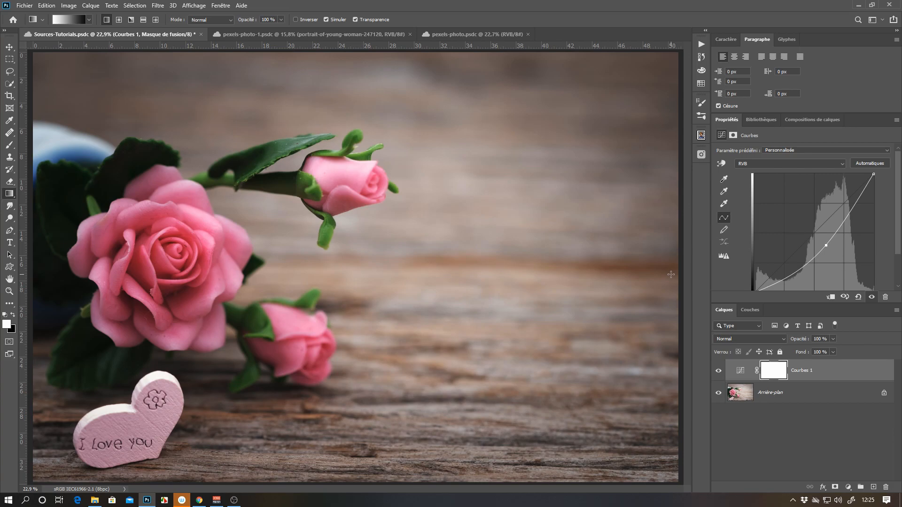
Draw a white-to-black gradient on the Curves mask from the photo's right edge to just past its middle, and inspect the mask alone
{"action": "left_click_drag", "start_coordinate": [670, 274], "coordinate": [397, 275]}
{"action": "left_click_drag", "start_coordinate": [397, 276], "coordinate": [397, 275]}
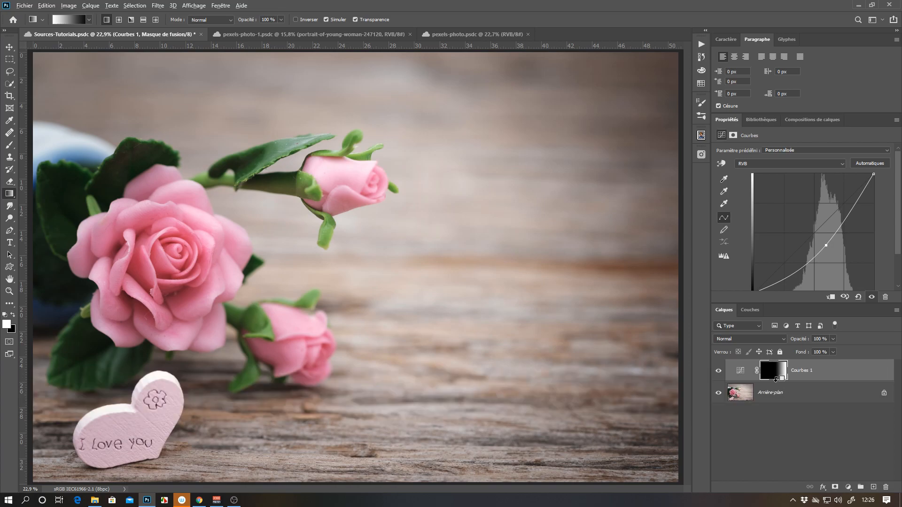
{"action": "left_click", "coordinate": [773, 373], "text": "alt"}
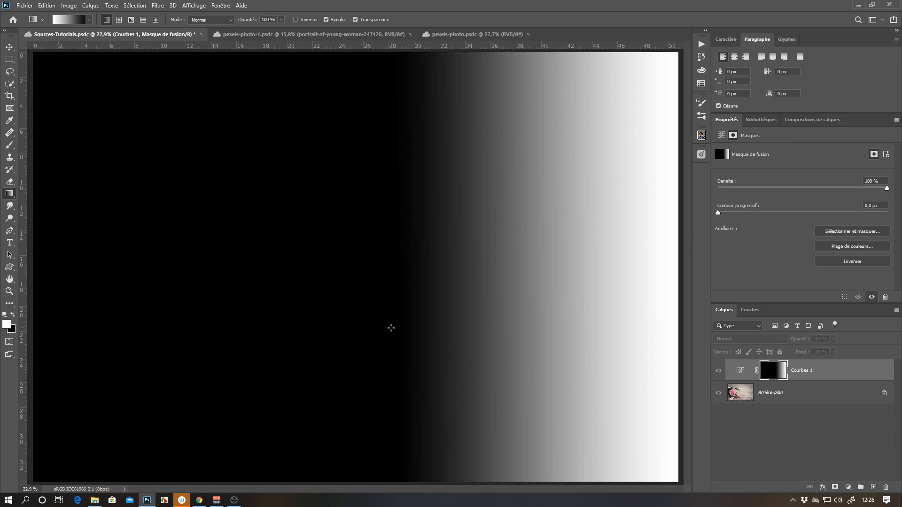
{"action": "left_click", "coordinate": [775, 372], "text": "alt"}
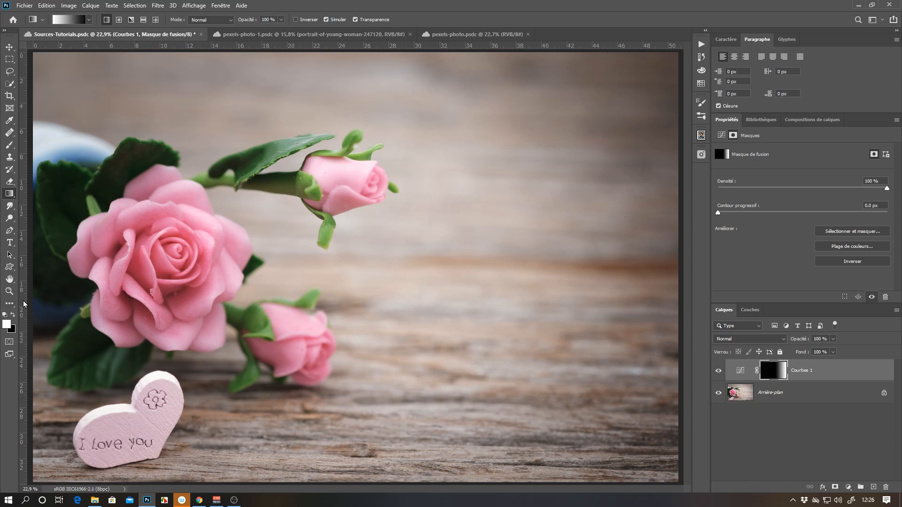
Place a vertical guide at about 32 cm, redraw the mask gradient from the photo's right edge to the guide, and save the document
{"action": "left_click_drag", "start_coordinate": [23, 304], "coordinate": [437, 304]}
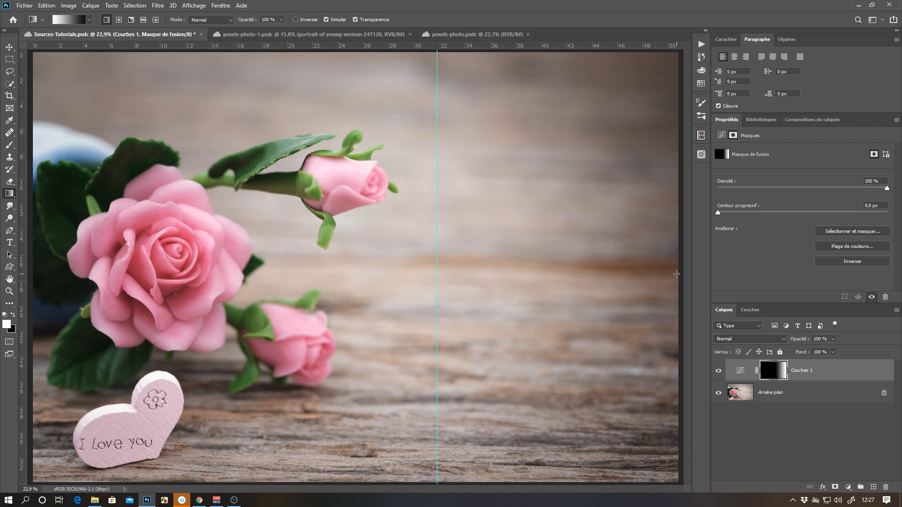
{"action": "left_click_drag", "start_coordinate": [676, 274], "coordinate": [436, 275]}
{"action": "key", "text": "ctrl+s"}
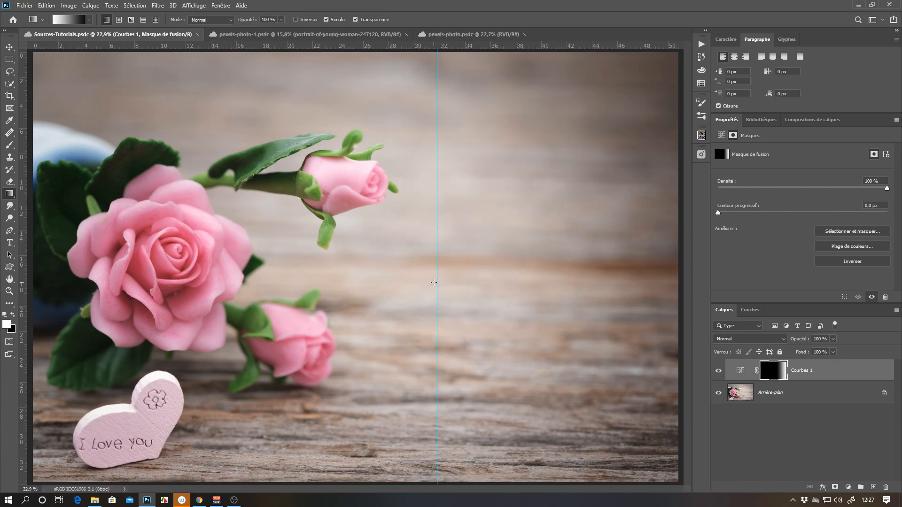
Display the Curves mask alone and redraw its gradient at several lengths and angles, ending with a slanted white-to-black fade from the right
{"action": "left_click", "coordinate": [771, 373], "text": "alt"}
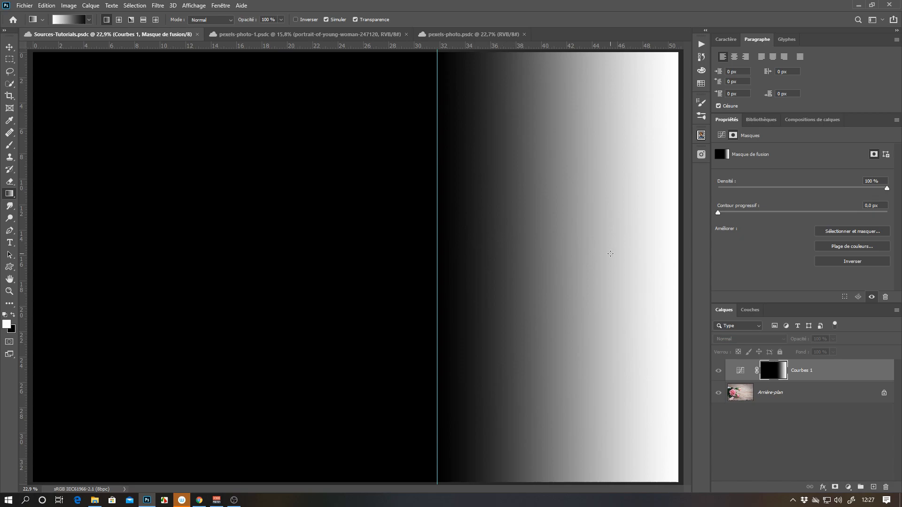
{"action": "left_click_drag", "start_coordinate": [644, 252], "coordinate": [312, 252]}
{"action": "left_click_drag", "start_coordinate": [650, 258], "coordinate": [298, 258]}
{"action": "left_click_drag", "start_coordinate": [641, 120], "coordinate": [244, 179]}
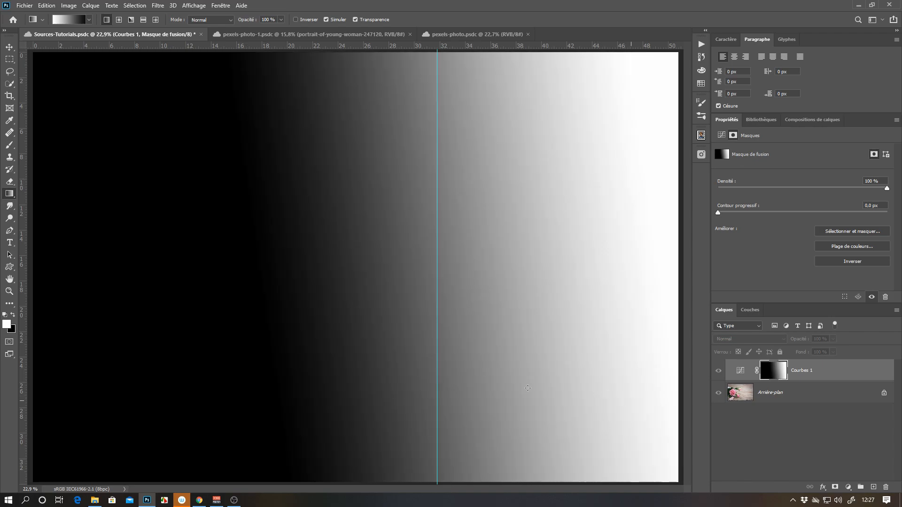
{"action": "left_click_drag", "start_coordinate": [631, 400], "coordinate": [229, 335]}
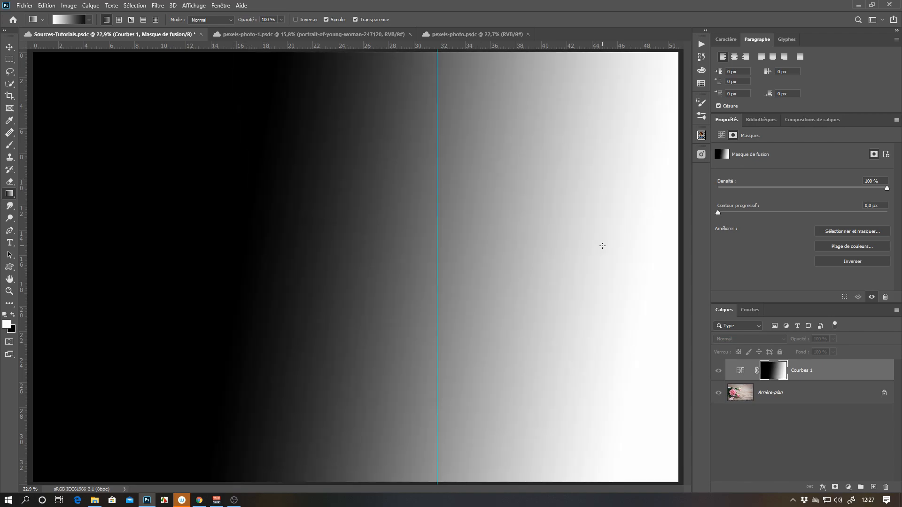
{"action": "left_click_drag", "start_coordinate": [630, 251], "coordinate": [226, 251]}
{"action": "left_click_drag", "start_coordinate": [644, 137], "coordinate": [211, 339]}
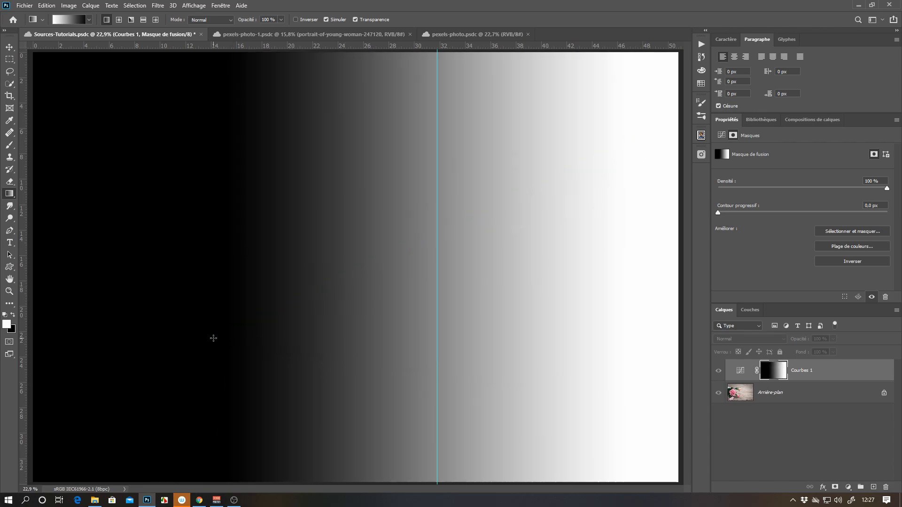
{"action": "left_click_drag", "start_coordinate": [606, 406], "coordinate": [217, 278]}
{"action": "left_click_drag", "start_coordinate": [411, 276], "coordinate": [193, 261]}
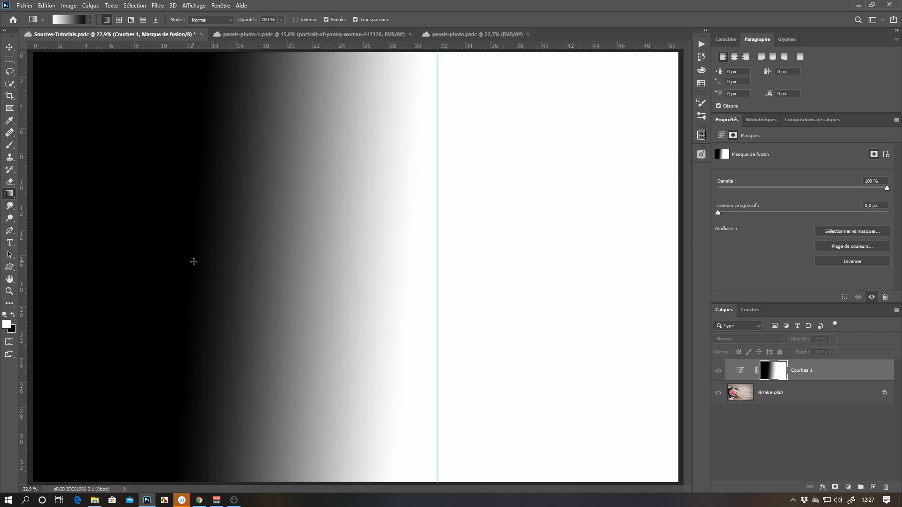
{"action": "left_click_drag", "start_coordinate": [630, 308], "coordinate": [343, 258]}
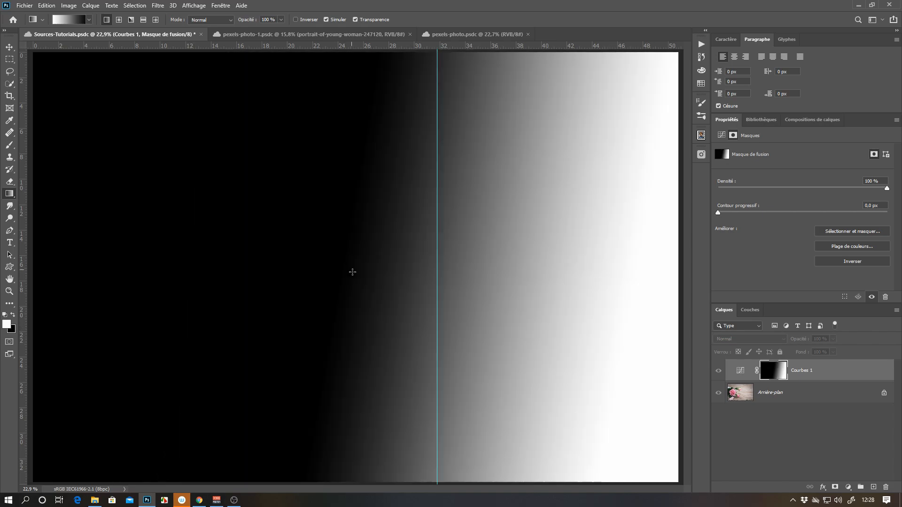
{"action": "left_click", "coordinate": [774, 372], "text": "alt"}
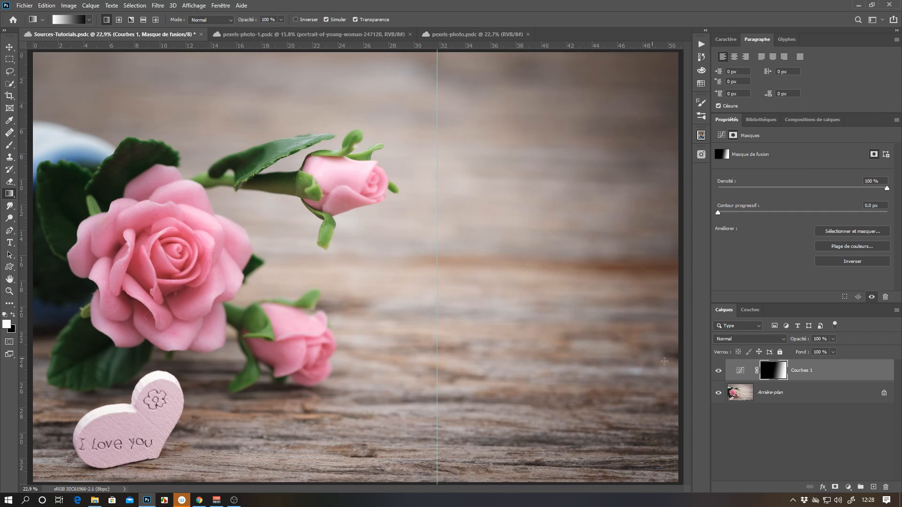
Toggle the Curves layer's visibility to compare the photo with and without it, and select the adjustment instead of its mask
{"action": "left_click", "coordinate": [718, 372]}
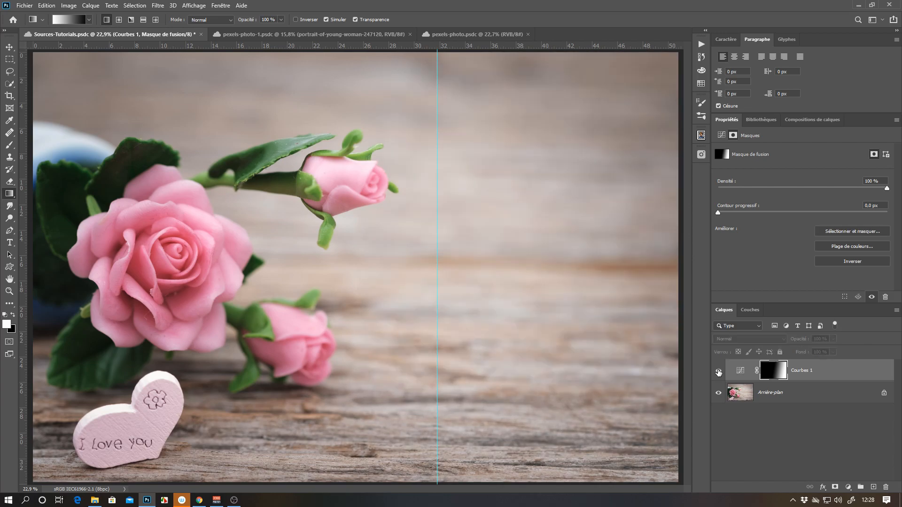
{"action": "left_click", "coordinate": [719, 372]}
{"action": "left_click", "coordinate": [718, 372]}
{"action": "left_click", "coordinate": [718, 372]}
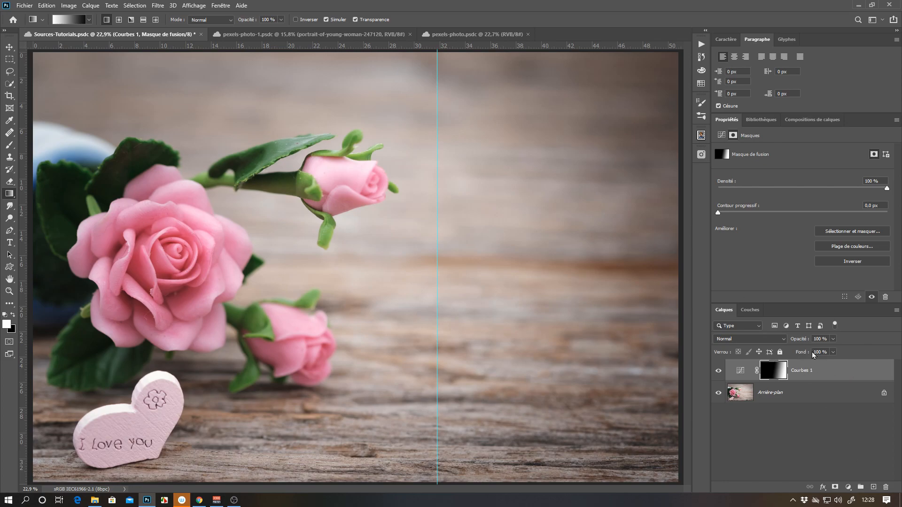
{"action": "left_click", "coordinate": [850, 374]}
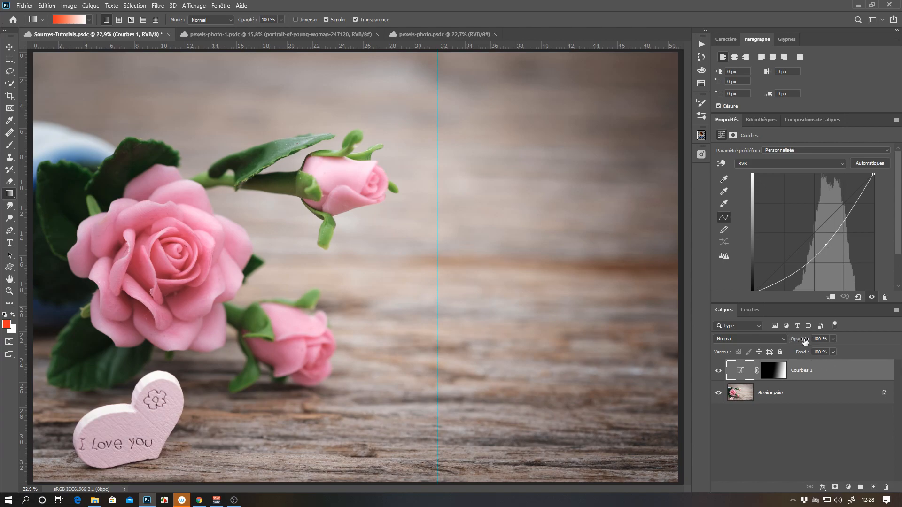
Reduce the Curves layer's opacity to 60%, try a brightening curve, and restore a moderate darkening bend in the midtones
{"action": "left_click", "coordinate": [832, 339]}
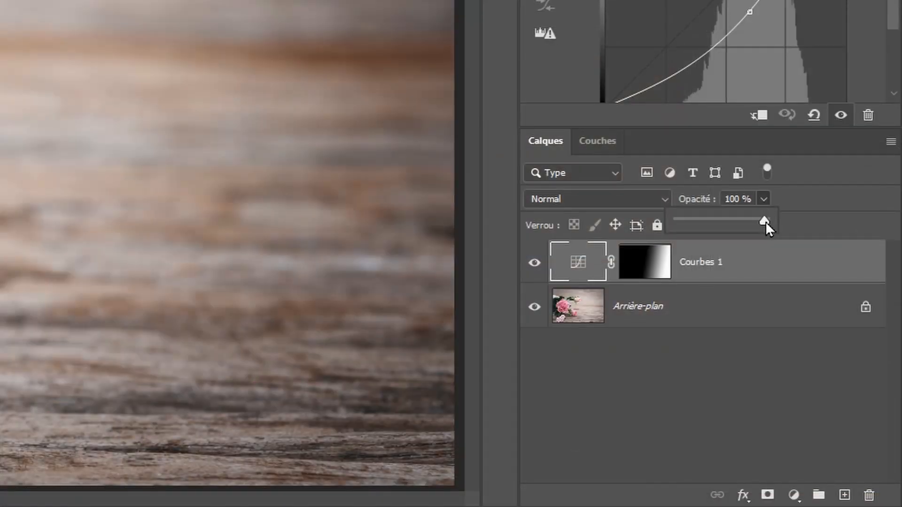
{"action": "left_click_drag", "start_coordinate": [766, 222], "coordinate": [737, 219]}
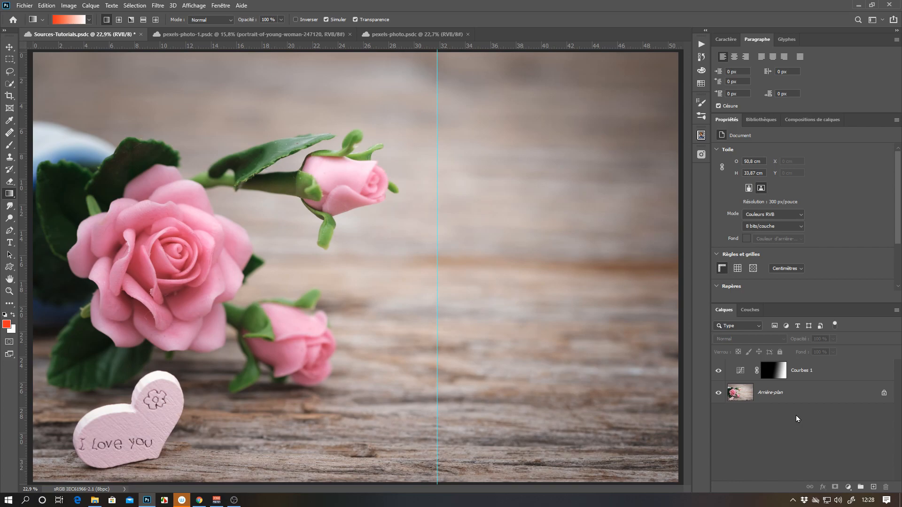
{"action": "left_click", "coordinate": [740, 372]}
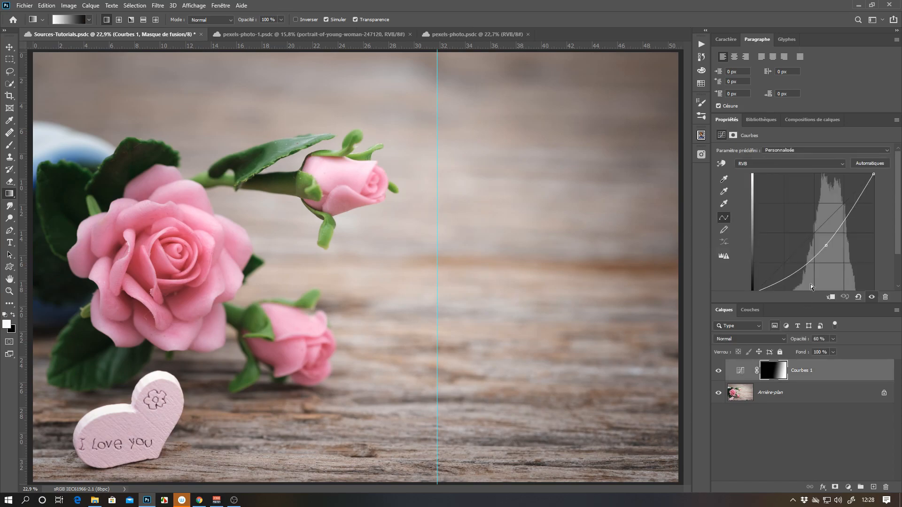
{"action": "left_click_drag", "start_coordinate": [826, 245], "coordinate": [790, 208]}
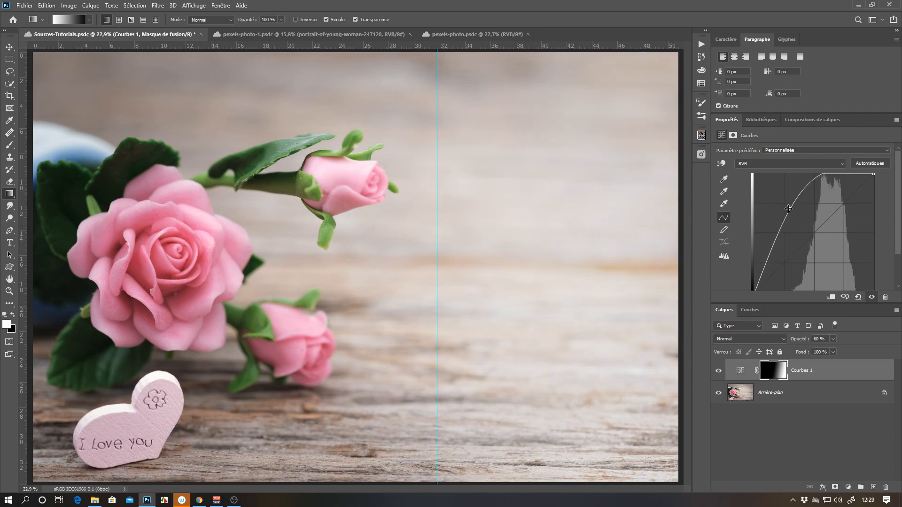
{"action": "left_click_drag", "start_coordinate": [790, 208], "coordinate": [824, 243]}
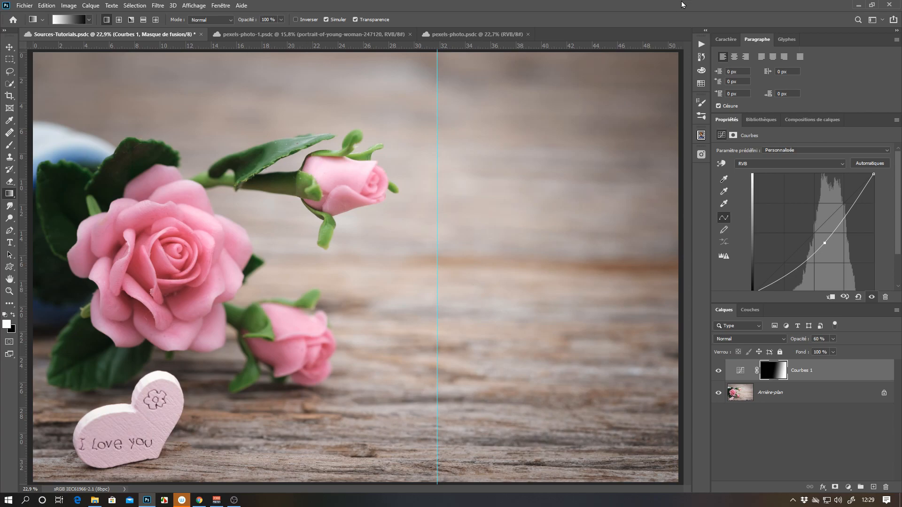
Switch to the pexels-photo-1.psdc document and add a Curves adjustment layer with the midtones pulled down to darken the portrait
{"action": "left_click", "coordinate": [298, 30]}
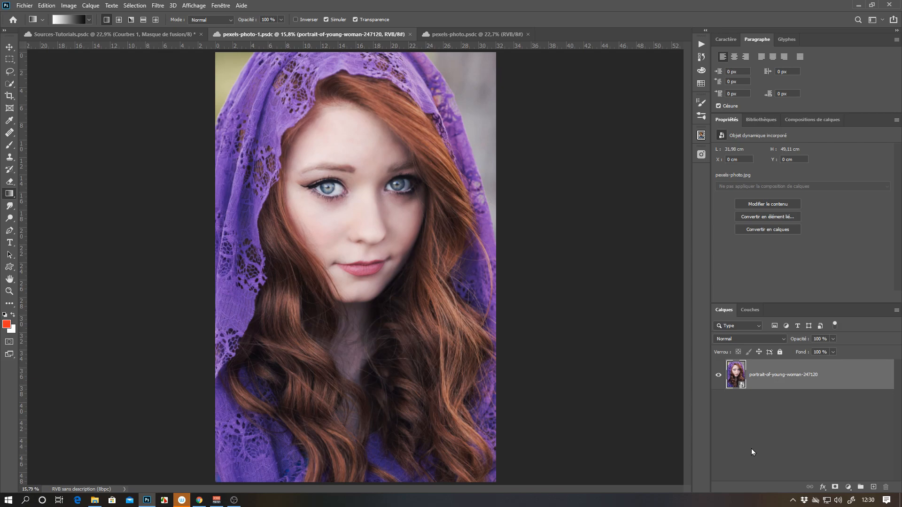
{"action": "left_click", "coordinate": [849, 487]}
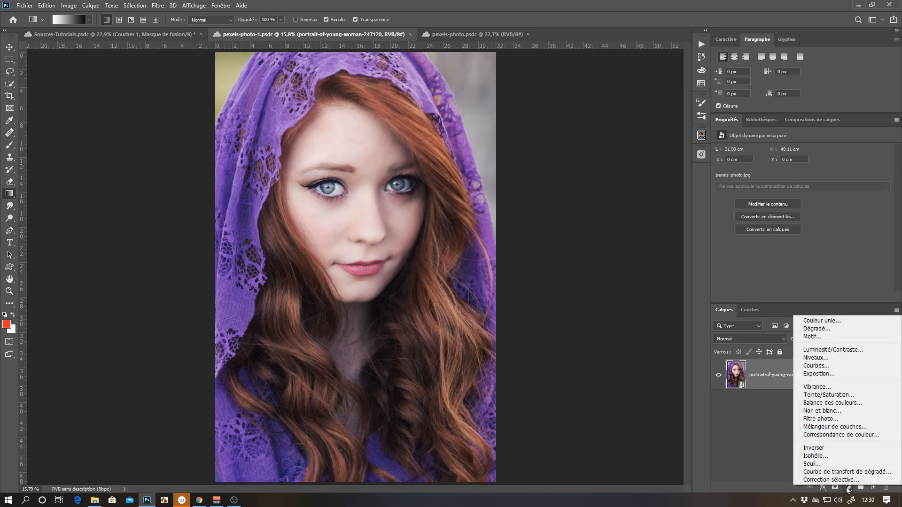
{"action": "left_click", "coordinate": [818, 367]}
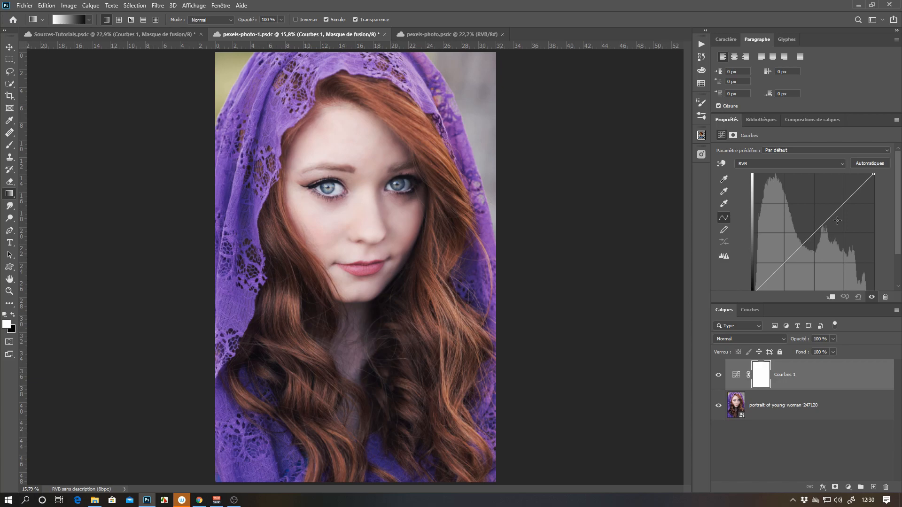
{"action": "left_click", "coordinate": [818, 232]}
{"action": "left_click_drag", "start_coordinate": [818, 232], "coordinate": [826, 244]}
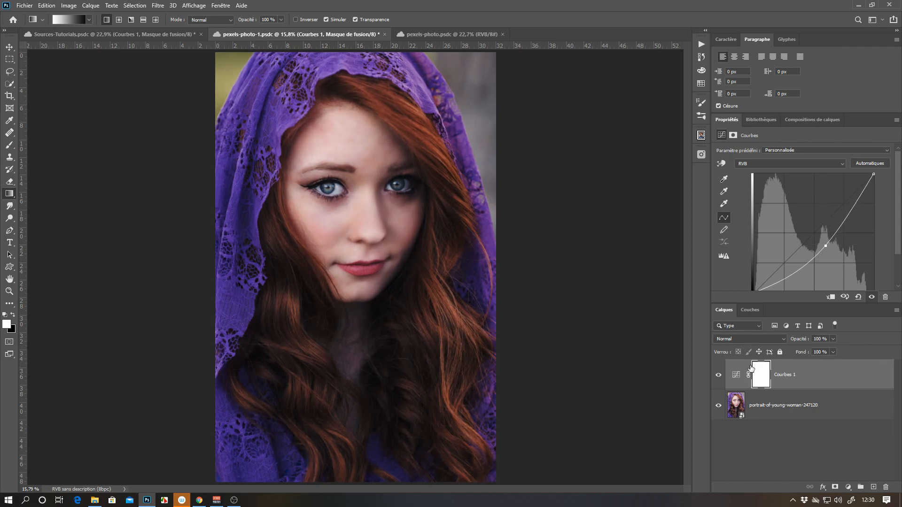
Select the Curves layer's mask and swap the foreground and background colours repeatedly, ending with white in the foreground
{"action": "left_click", "coordinate": [763, 376]}
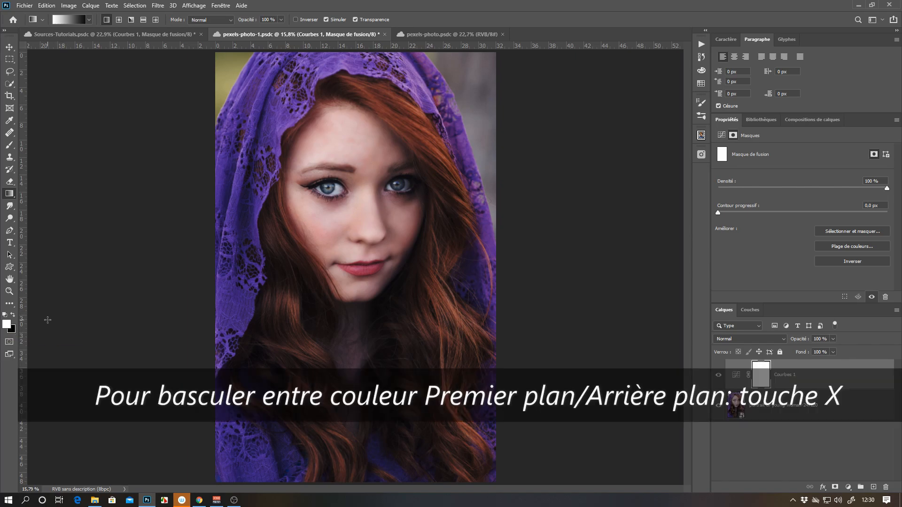
{"action": "key", "text": "x"}
{"action": "key", "text": "x"}
{"action": "key", "text": "x"}
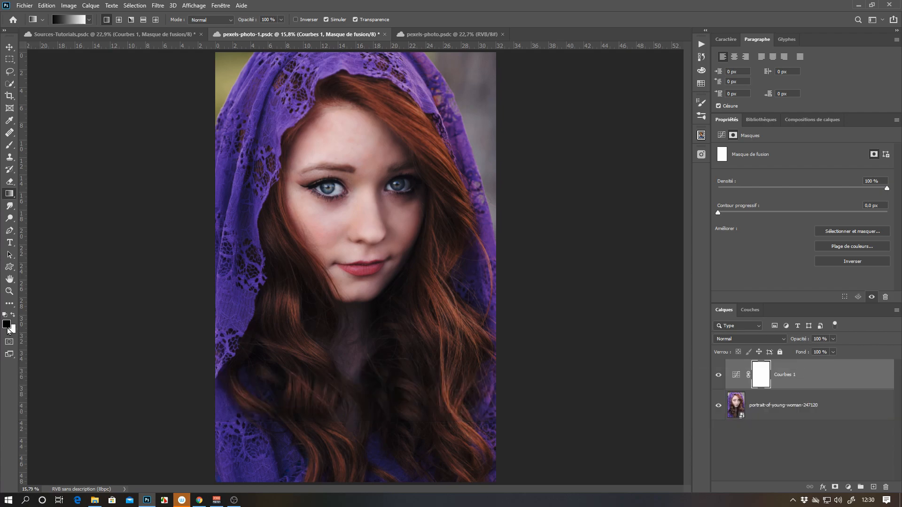
{"action": "key", "text": "x"}
{"action": "key", "text": "x"}
{"action": "key", "text": "x"}
{"action": "key", "text": "x"}
{"action": "key", "text": "x"}
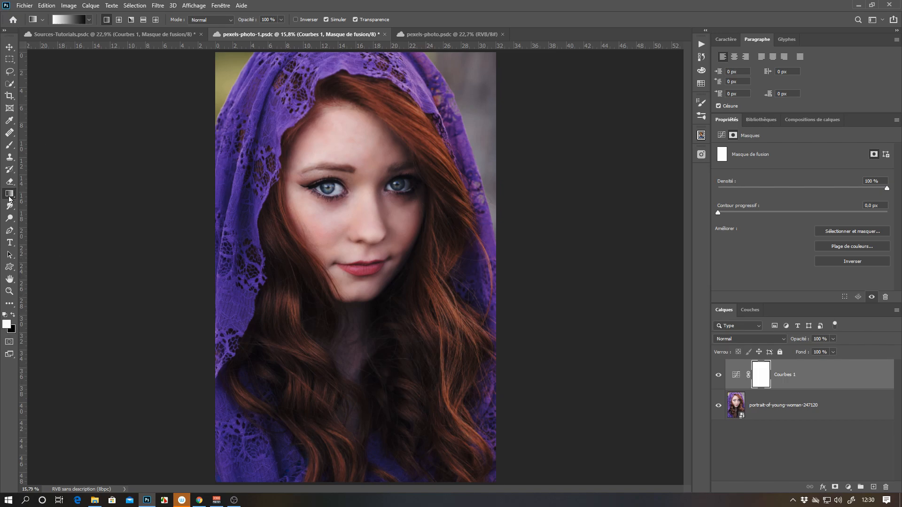
Set the Gradient tool to a radial gradient running from a black foreground to a white background
{"action": "left_click", "coordinate": [89, 20]}
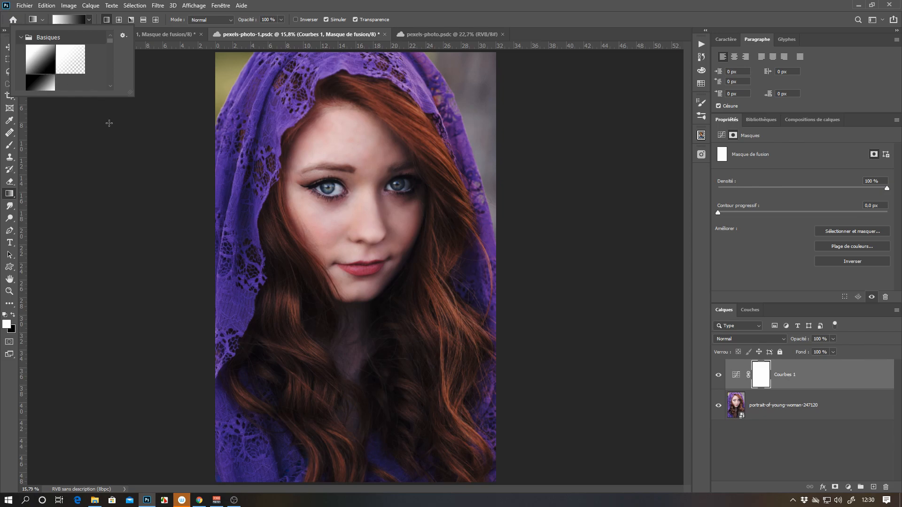
{"action": "left_click", "coordinate": [131, 52]}
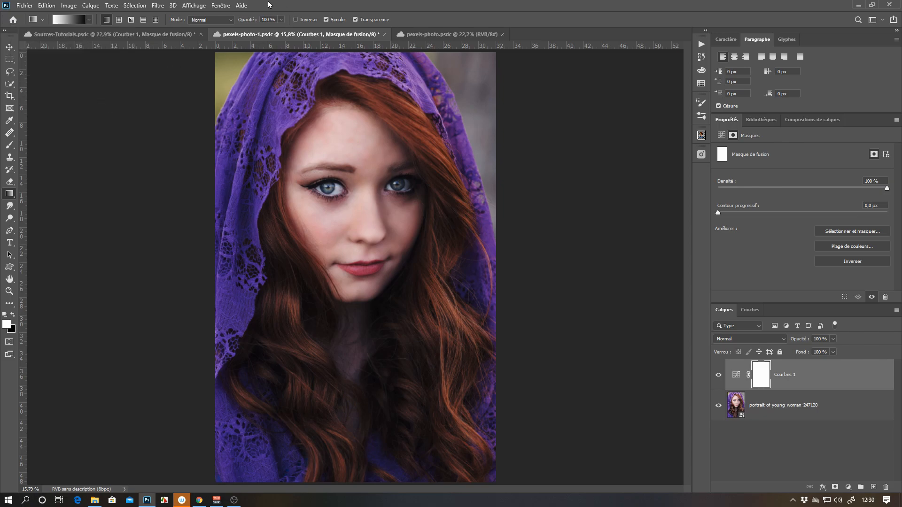
{"action": "left_click", "coordinate": [118, 20]}
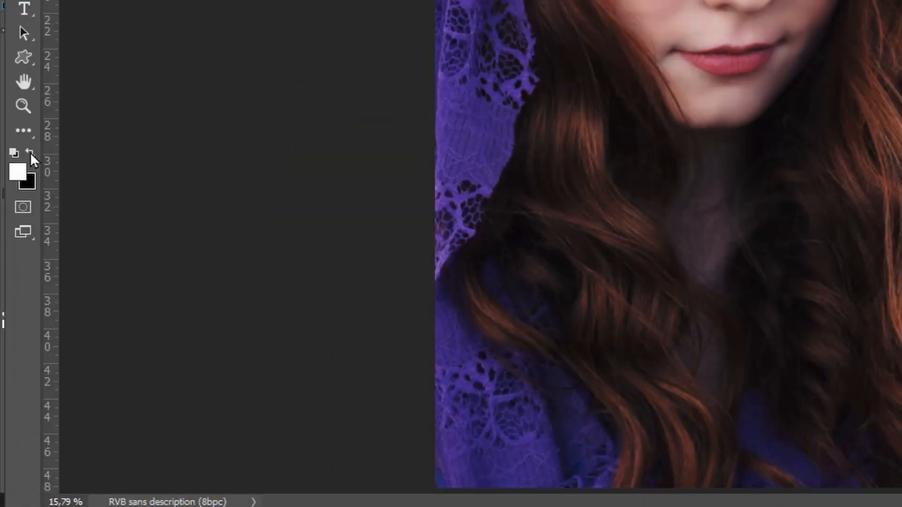
{"action": "left_click", "coordinate": [30, 152]}
{"action": "left_click", "coordinate": [30, 153]}
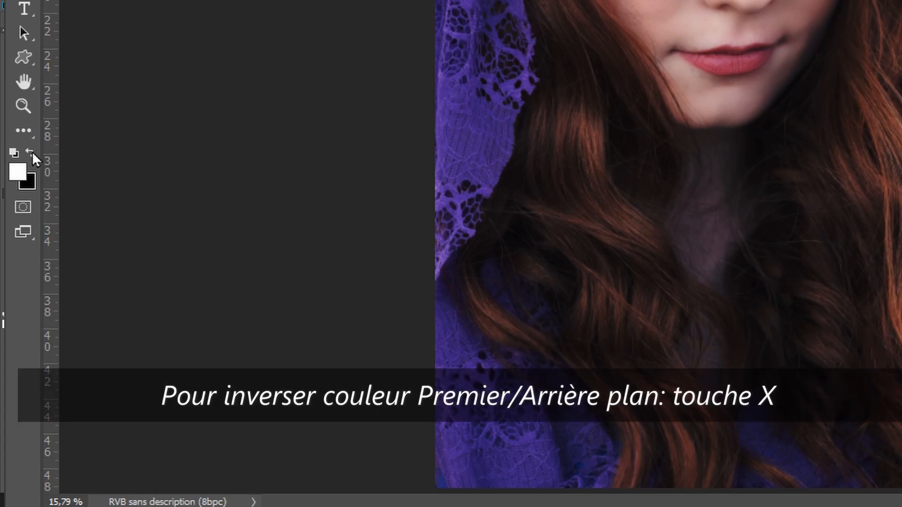
{"action": "key", "text": "x"}
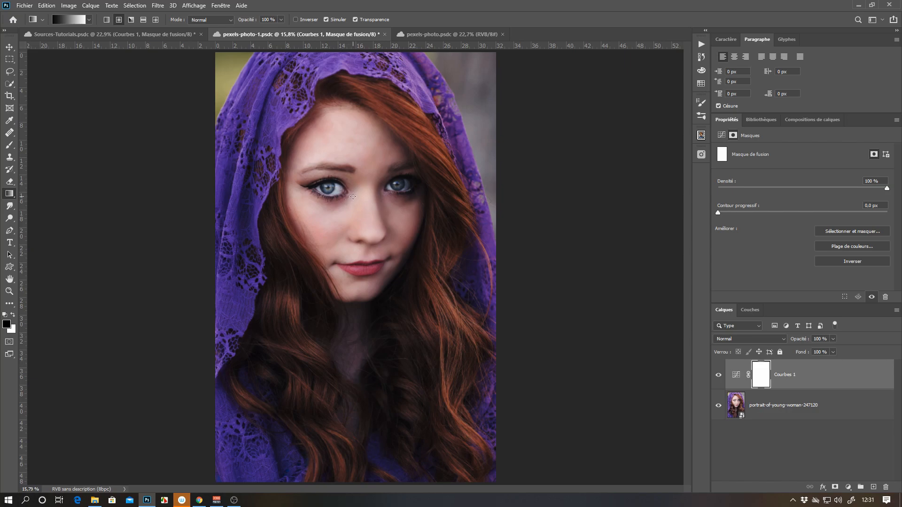
Try black-to-white radial gradients of several sizes on the Curves mask, starting from the woman's face
{"action": "left_click_drag", "start_coordinate": [364, 185], "coordinate": [442, 329]}
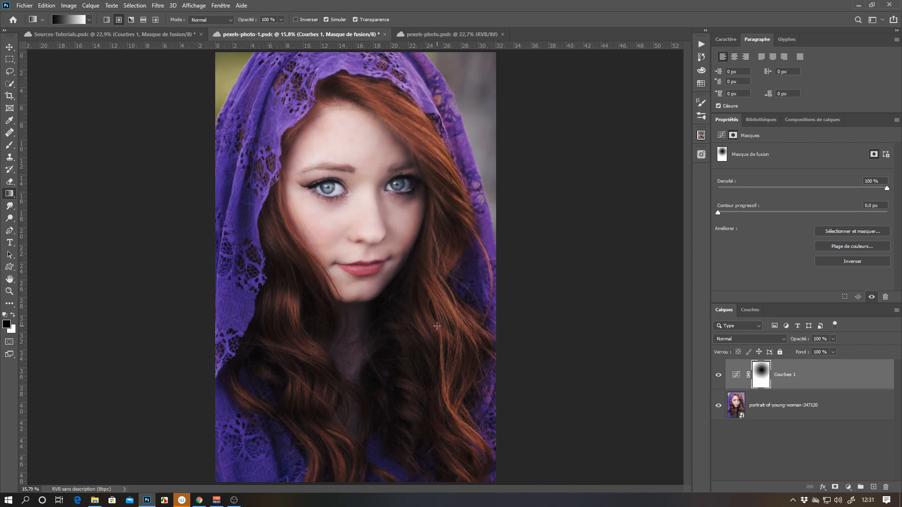
{"action": "left_click_drag", "start_coordinate": [367, 186], "coordinate": [441, 247]}
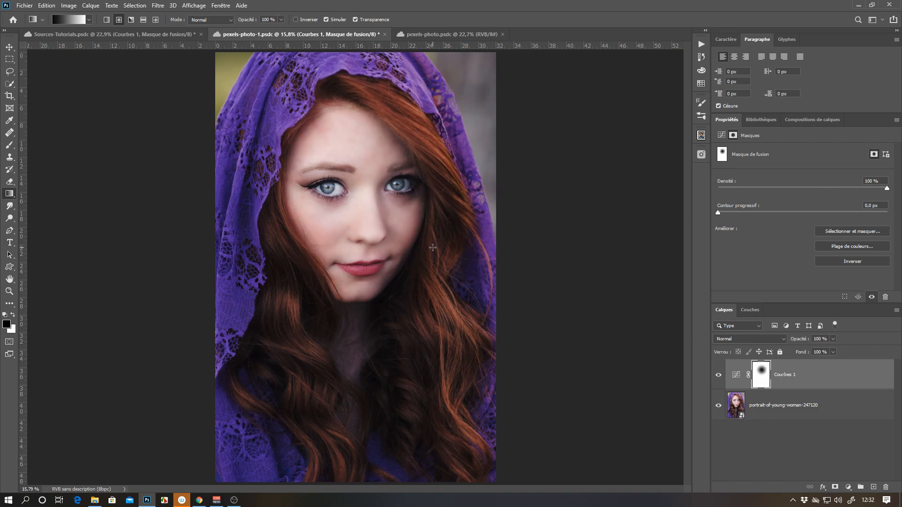
{"action": "left_click_drag", "start_coordinate": [368, 174], "coordinate": [366, 308]}
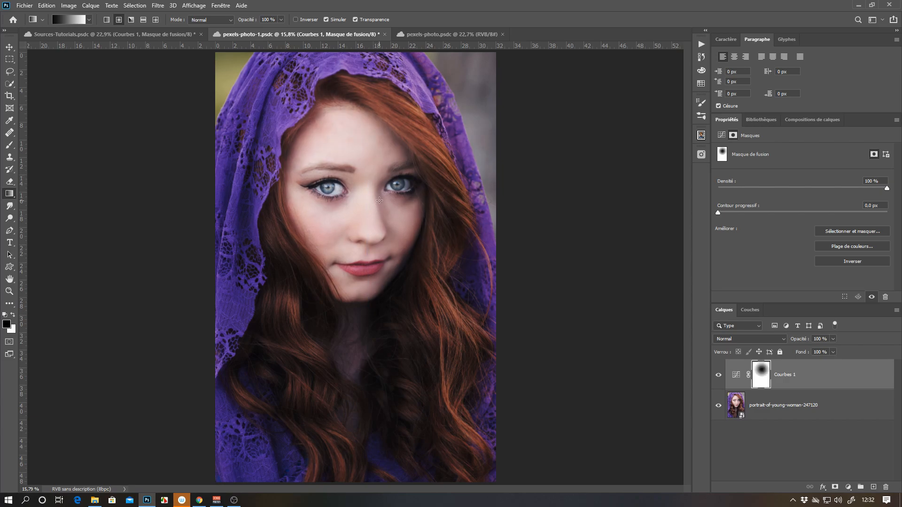
{"action": "left_click_drag", "start_coordinate": [375, 190], "coordinate": [360, 303]}
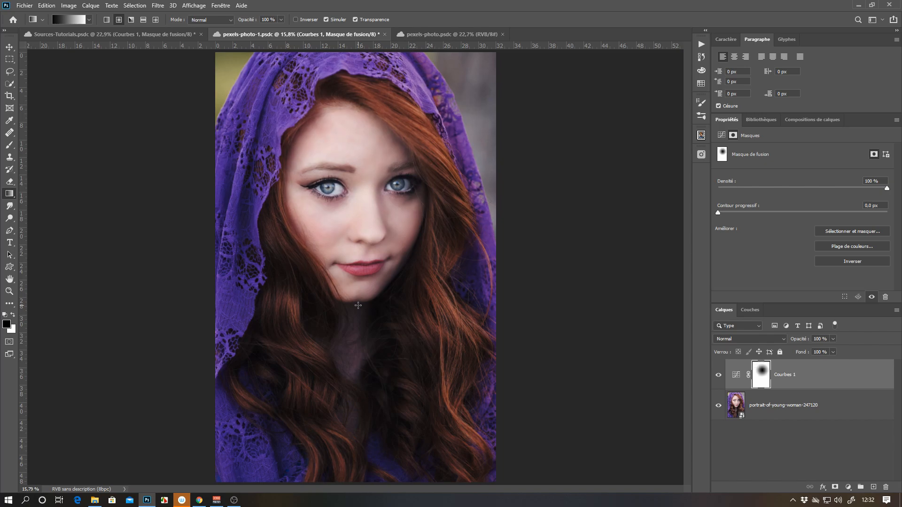
{"action": "left_click_drag", "start_coordinate": [410, 215], "coordinate": [454, 257]}
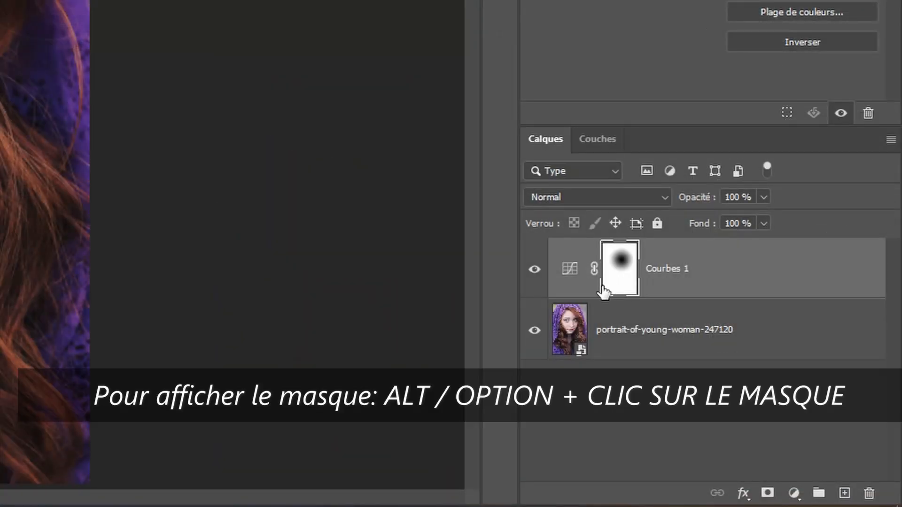
Display the Curves mask alone, redraw its radial gradient larger so it reaches the photo's side edges, and return to the photo
{"action": "left_click", "coordinate": [621, 263], "text": "alt"}
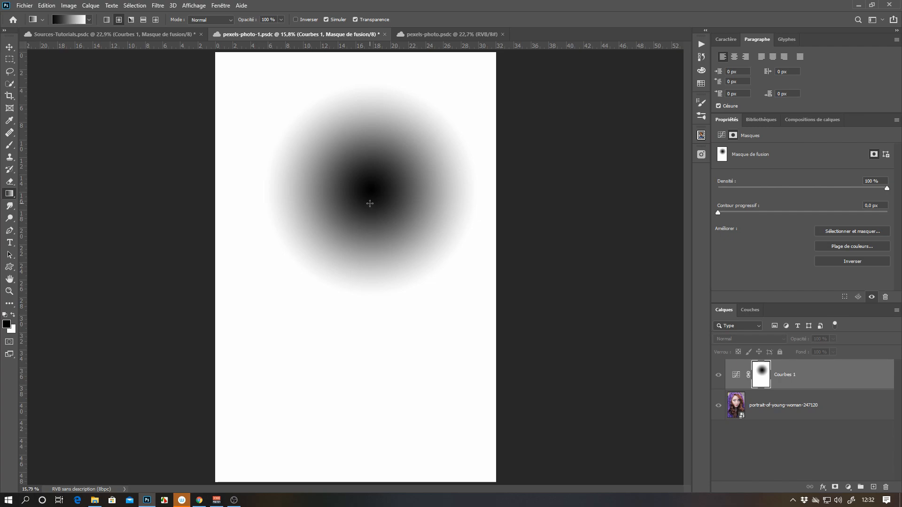
{"action": "left_click_drag", "start_coordinate": [368, 186], "coordinate": [243, 119]}
{"action": "left_click_drag", "start_coordinate": [361, 188], "coordinate": [306, 320]}
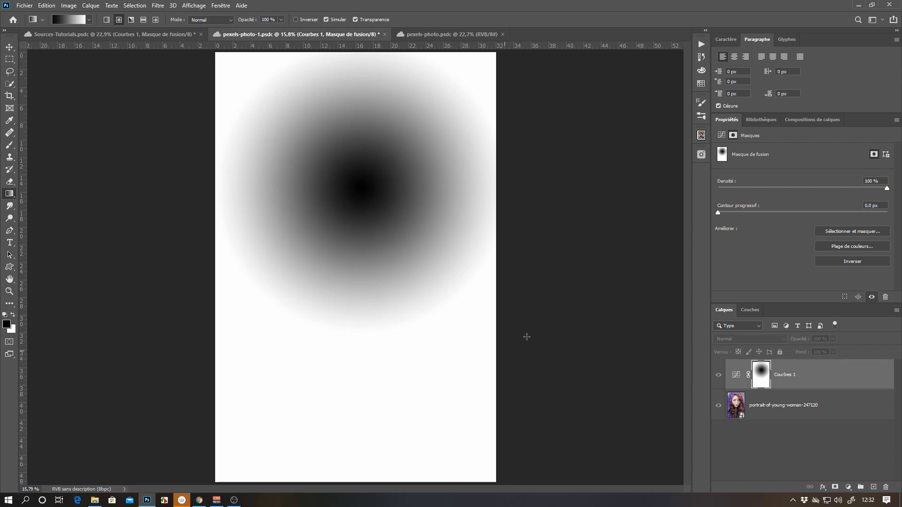
{"action": "left_click", "coordinate": [761, 375], "text": "alt"}
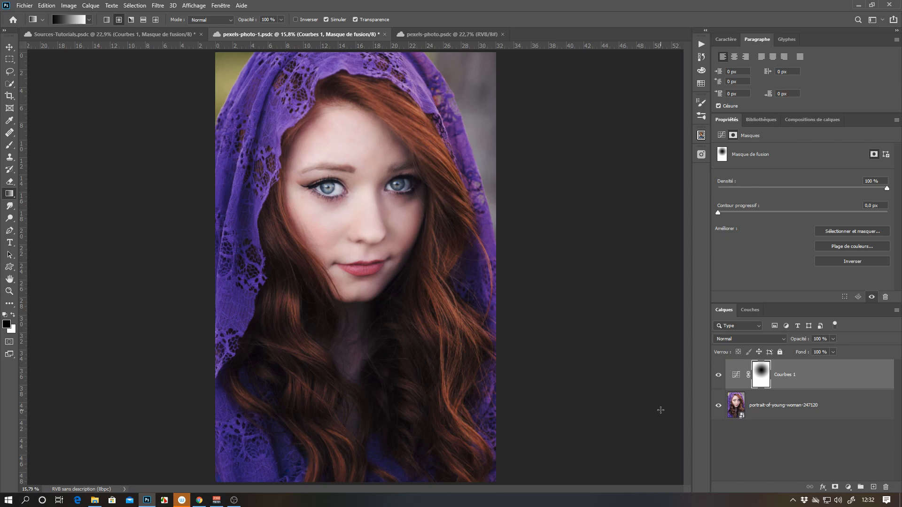
Toggle the Curves layer's visibility to compare the portrait with and without the darkened surroundings
{"action": "left_click", "coordinate": [719, 376]}
{"action": "left_click", "coordinate": [719, 376]}
{"action": "left_click", "coordinate": [720, 377]}
{"action": "left_click", "coordinate": [719, 376]}
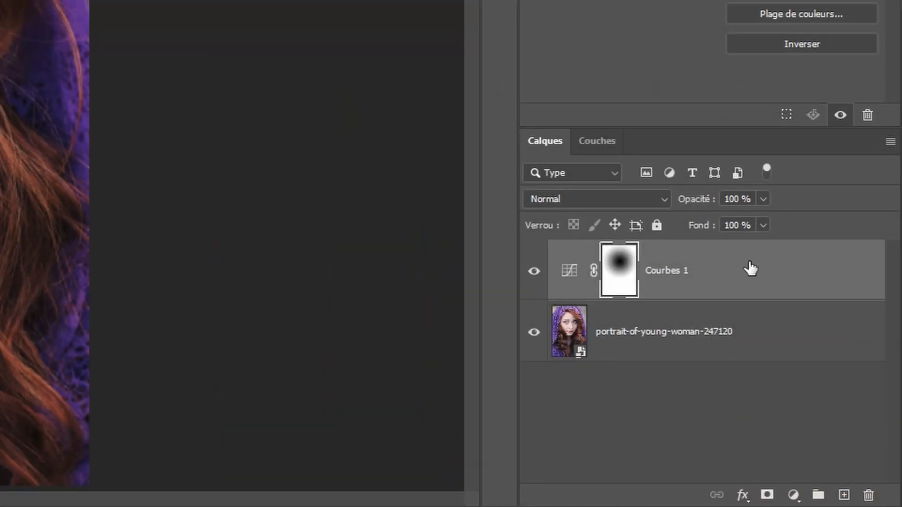
Duplicate the Curves layer and bend the copy's curve above the diagonal to brighten the image
{"action": "left_click_drag", "start_coordinate": [743, 266], "coordinate": [826, 259]}
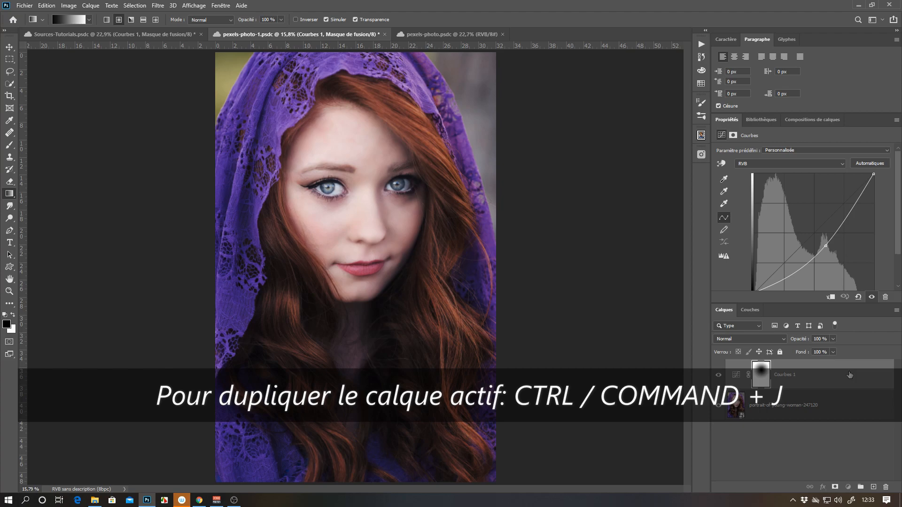
{"action": "key", "text": "ctrl+j"}
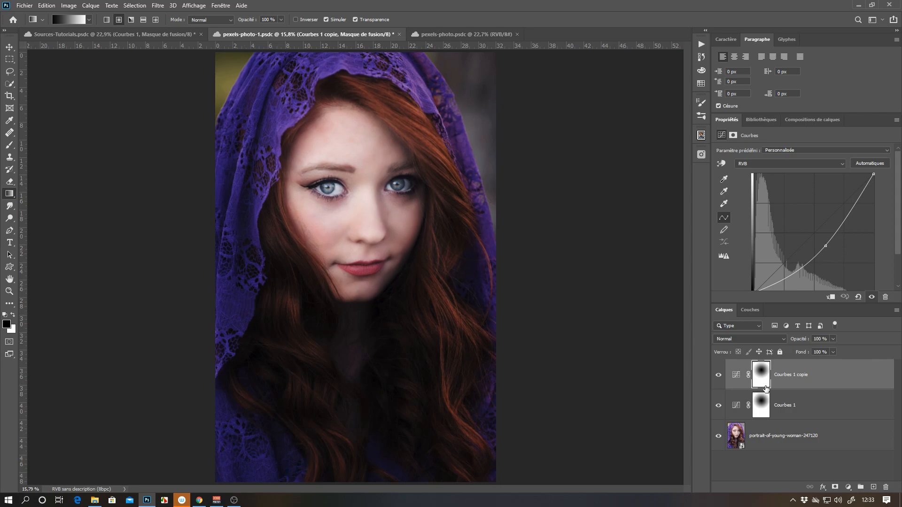
{"action": "left_click", "coordinate": [735, 376]}
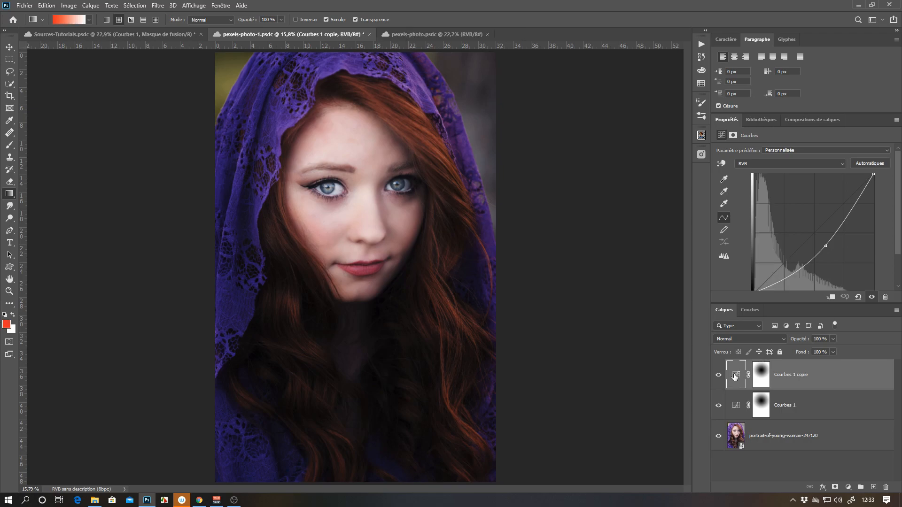
{"action": "left_click_drag", "start_coordinate": [825, 245], "coordinate": [795, 220]}
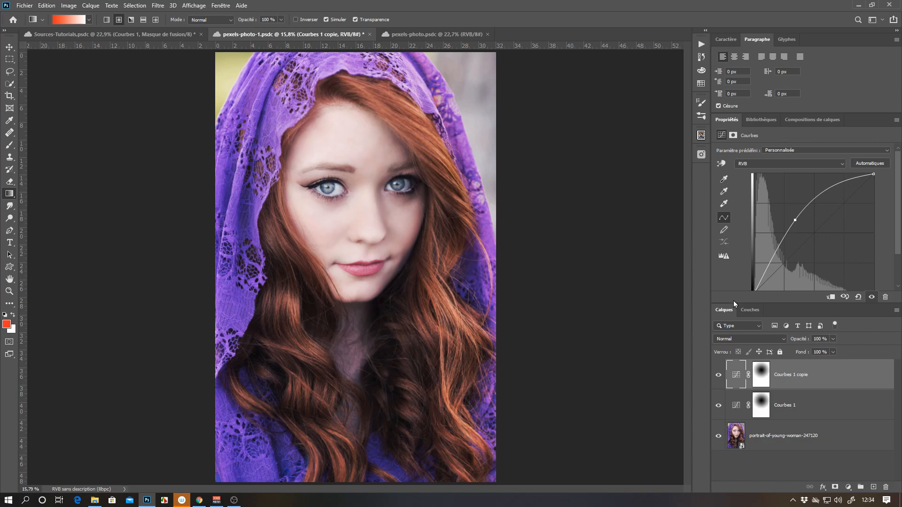
Invert the mask of the Curves copy, and display each Curves layer's mask alone to compare them
{"action": "left_click", "coordinate": [761, 374]}
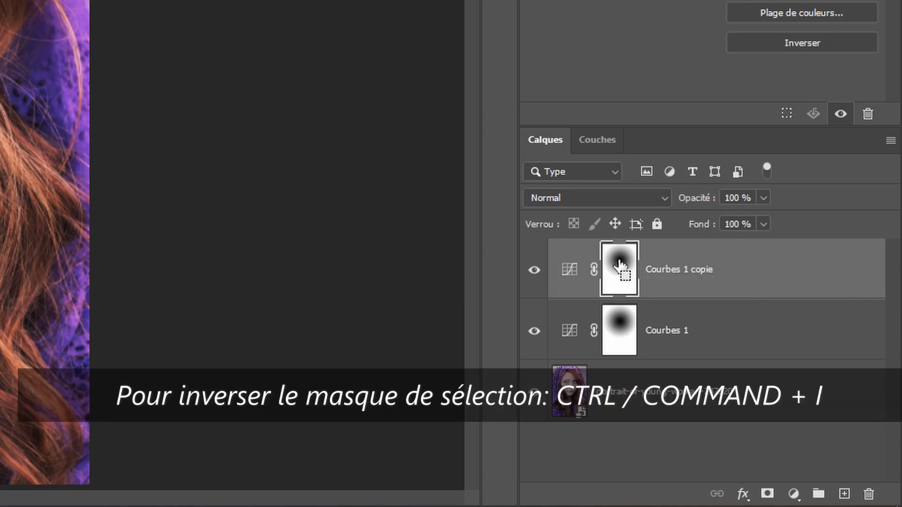
{"action": "key", "text": "ctrl+i"}
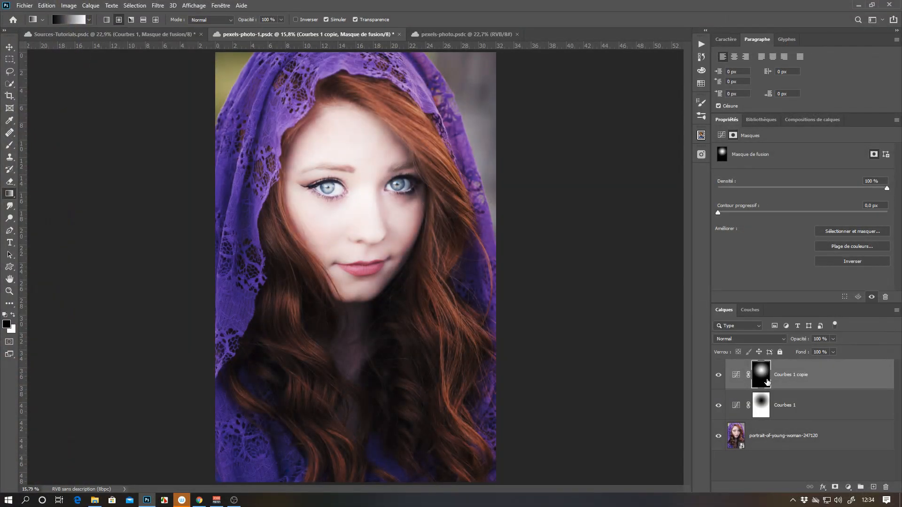
{"action": "left_click", "coordinate": [761, 374], "text": "alt"}
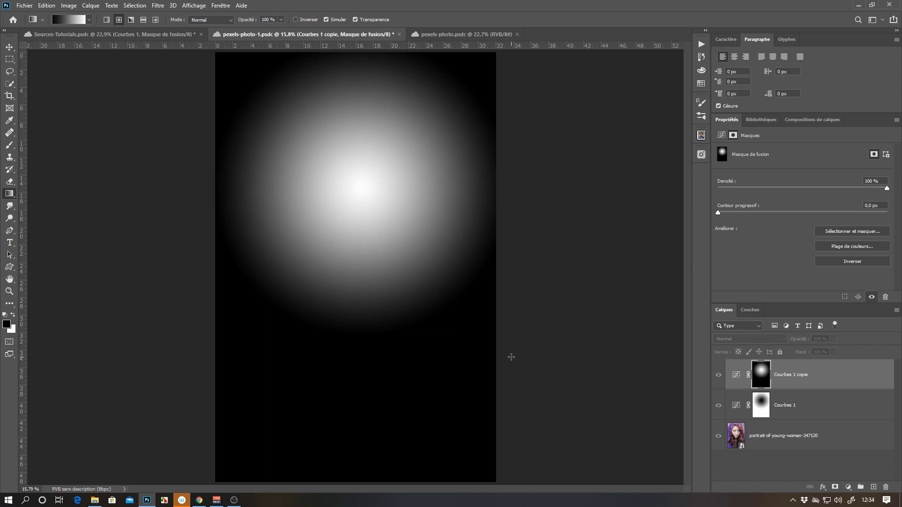
{"action": "left_click", "coordinate": [762, 375], "text": "alt"}
{"action": "left_click", "coordinate": [761, 407]}
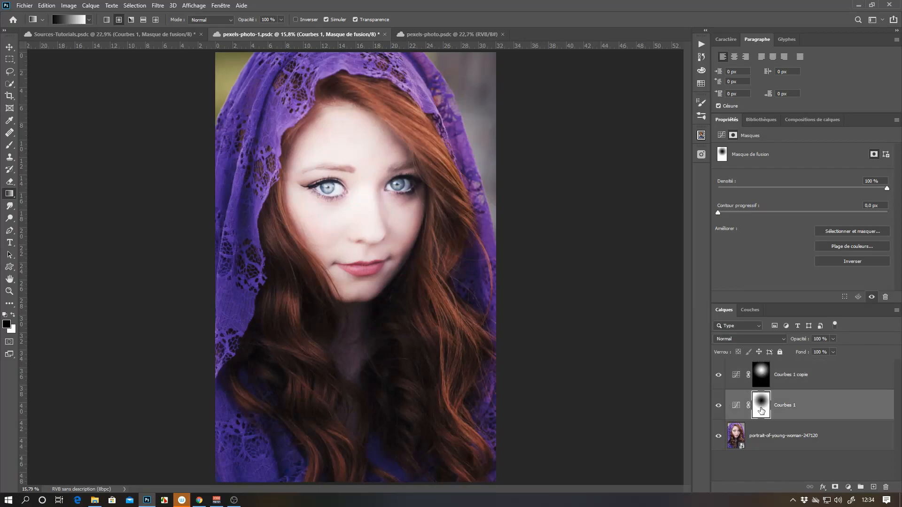
{"action": "left_click", "coordinate": [761, 407], "text": "alt"}
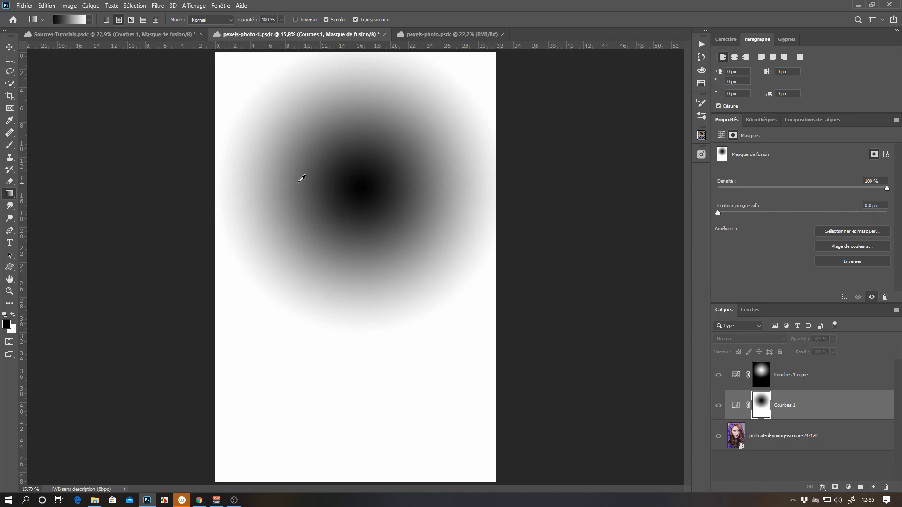
Return from the mask-only view to the photo, select the curve of Courbes 1 copie and save the document
{"action": "left_click", "coordinate": [762, 403], "text": "alt"}
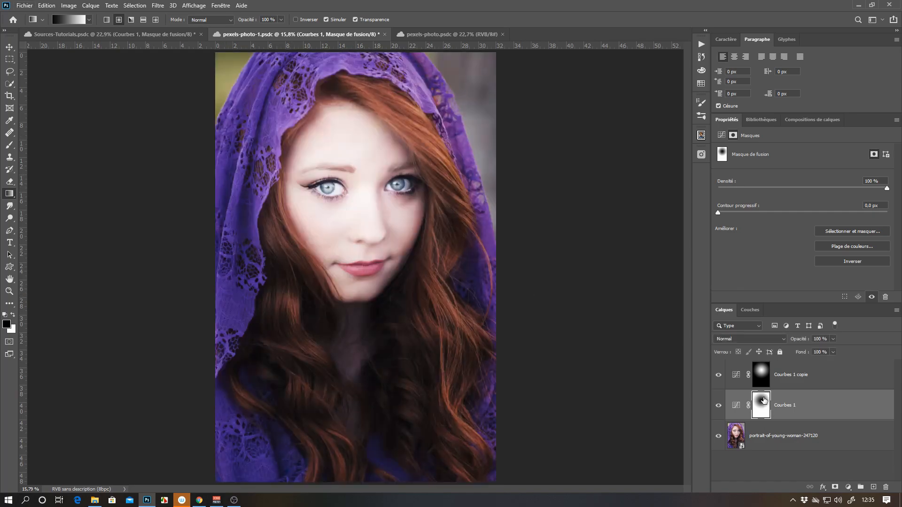
{"action": "left_click", "coordinate": [789, 386]}
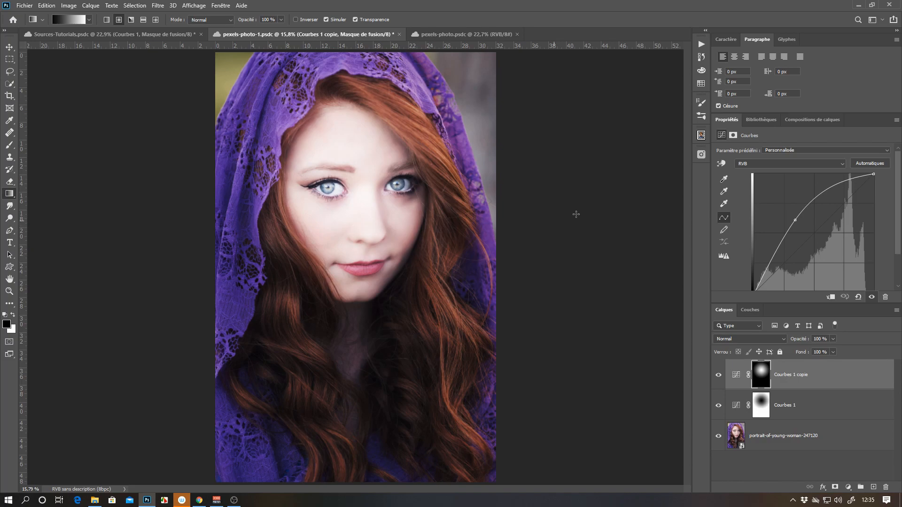
{"action": "left_click", "coordinate": [736, 378]}
{"action": "key", "text": "ctrl+s"}
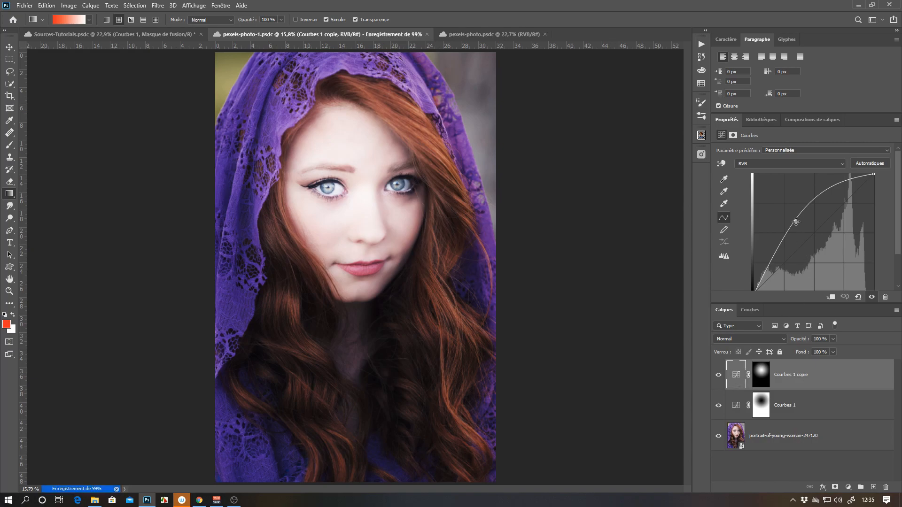
Lower the curve point of Courbes 1 copie slightly to soften the brightening and set the layer's opacity to 57 %
{"action": "left_click_drag", "start_coordinate": [795, 222], "coordinate": [805, 226]}
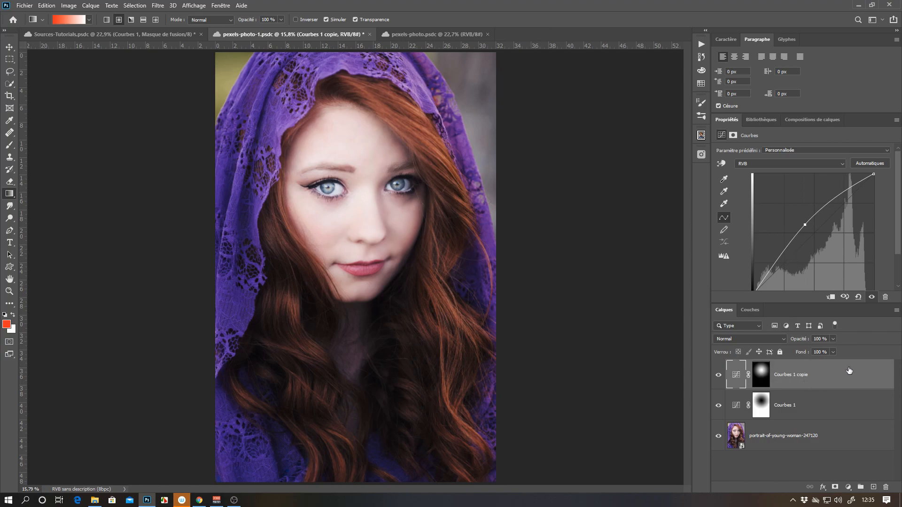
{"action": "left_click", "coordinate": [780, 370]}
{"action": "left_click", "coordinate": [834, 339]}
{"action": "left_click_drag", "start_coordinate": [835, 348], "coordinate": [821, 351]}
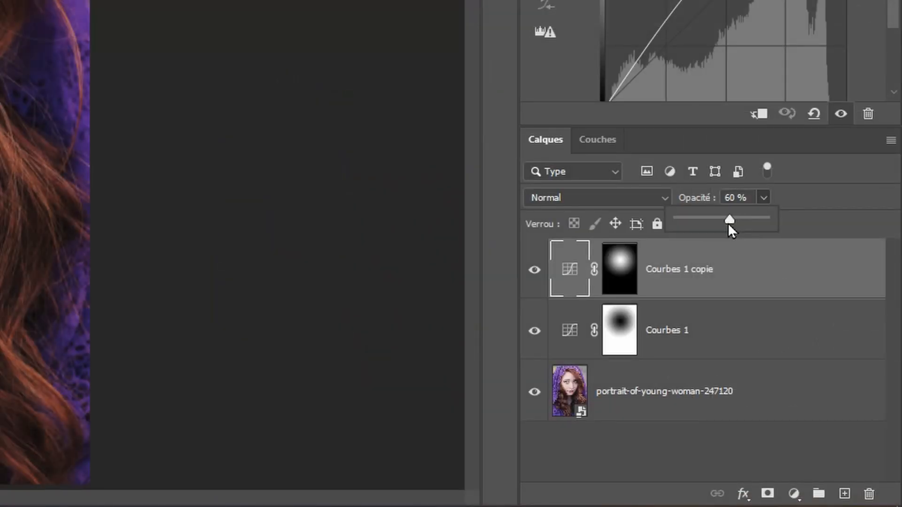
{"action": "left_click_drag", "start_coordinate": [729, 223], "coordinate": [722, 223]}
{"action": "left_click_drag", "start_coordinate": [733, 219], "coordinate": [726, 222]}
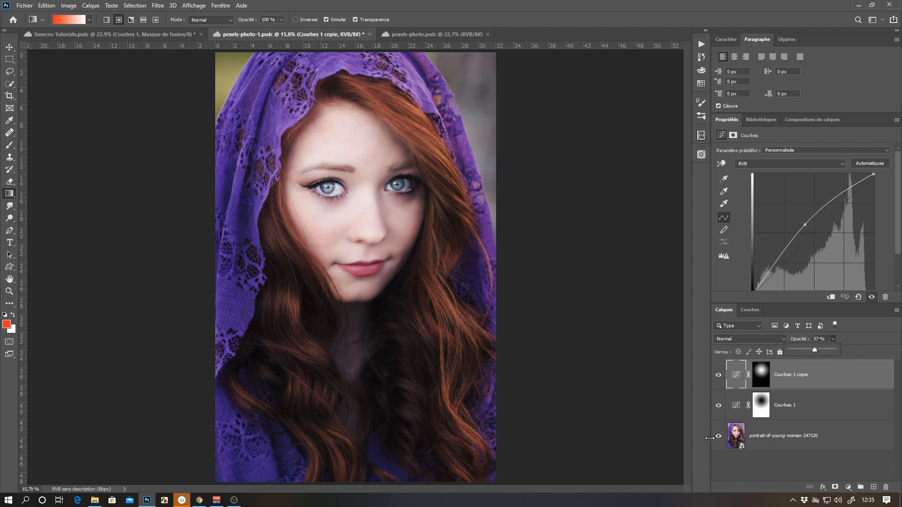
Toggle the visibility of Courbes 1 copie, then of both Curves layers together, to compare the portrait with the original
{"action": "left_click", "coordinate": [718, 375]}
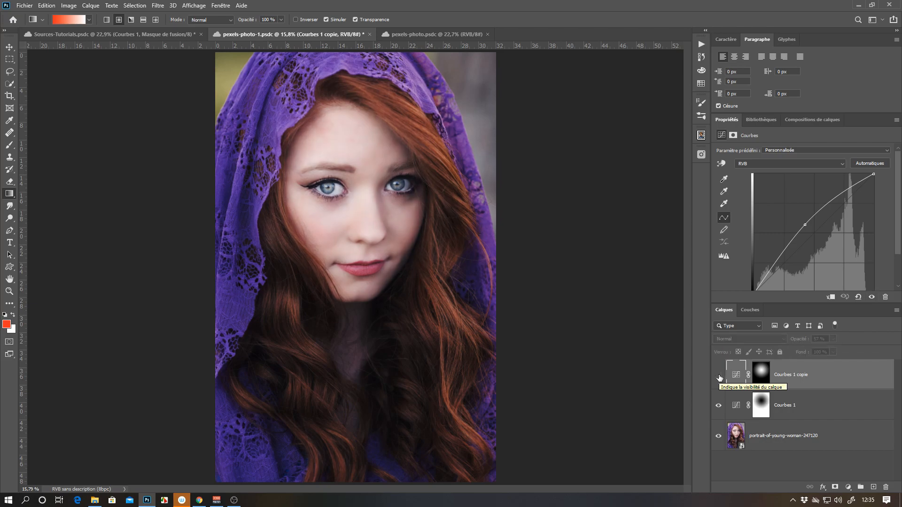
{"action": "left_click", "coordinate": [719, 376]}
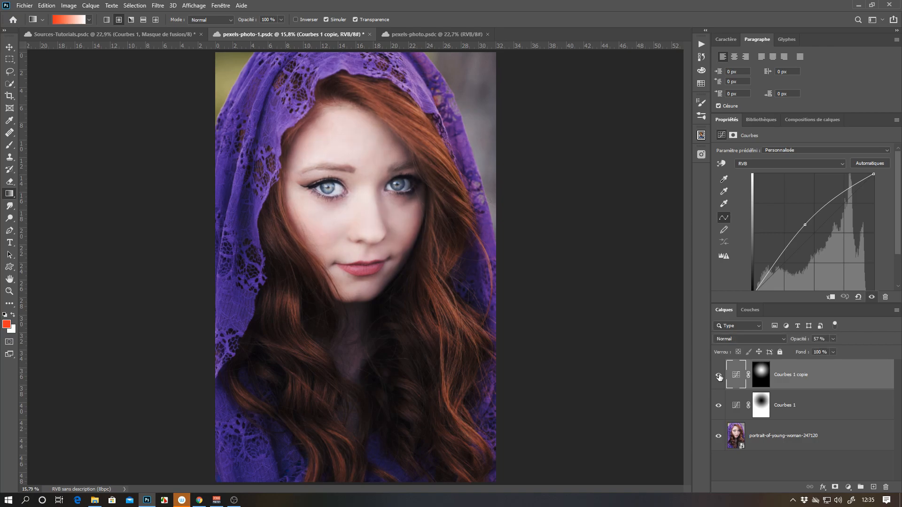
{"action": "left_click", "coordinate": [719, 436], "text": "alt"}
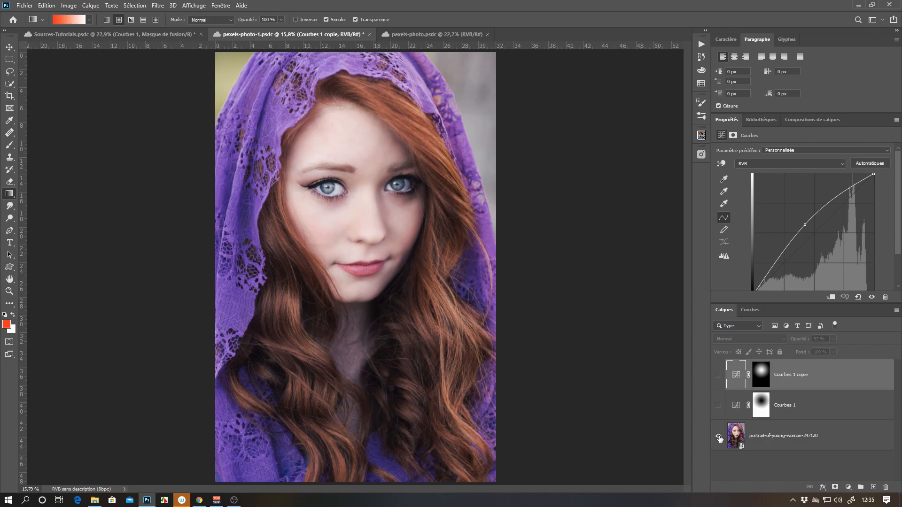
{"action": "left_click", "coordinate": [718, 436], "text": "alt"}
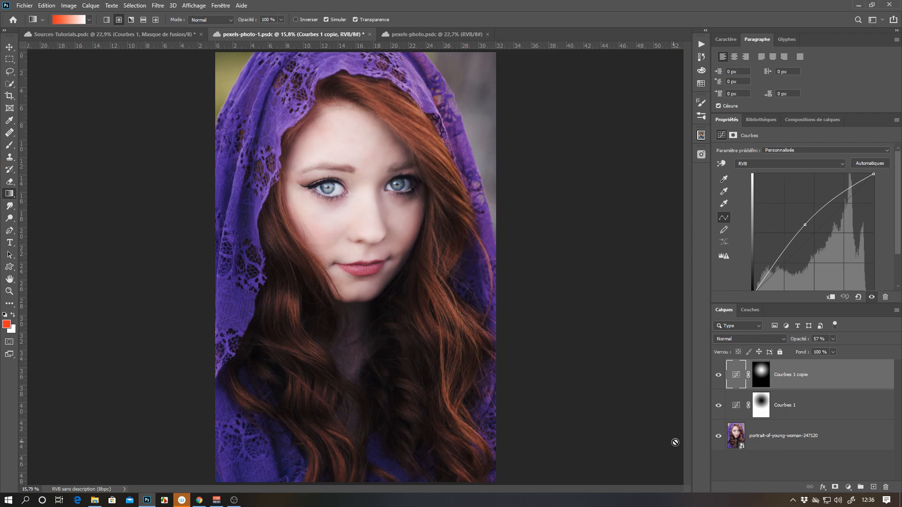
Switch to the pexels-photo.psdc document and add a Curves layer with its curve bent below the diagonal to darken the room photo
{"action": "left_click", "coordinate": [405, 34]}
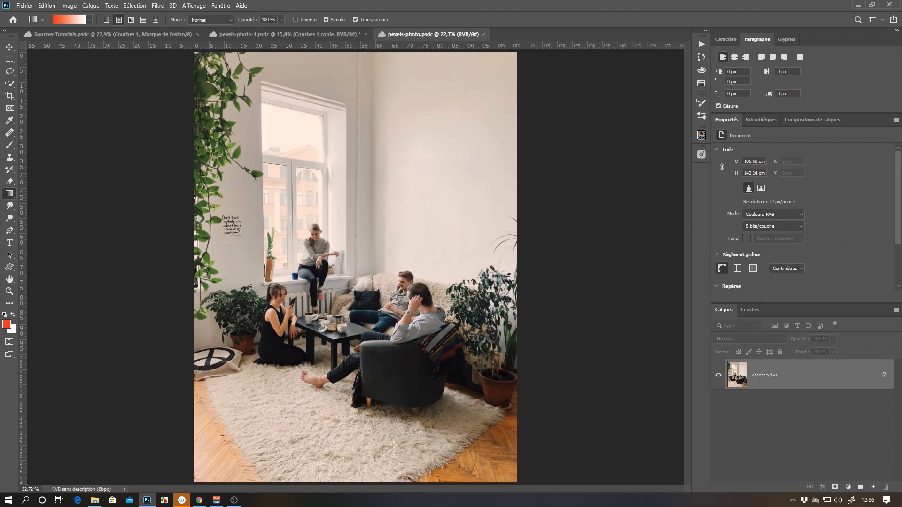
{"action": "left_click", "coordinate": [835, 488]}
{"action": "left_click", "coordinate": [848, 487]}
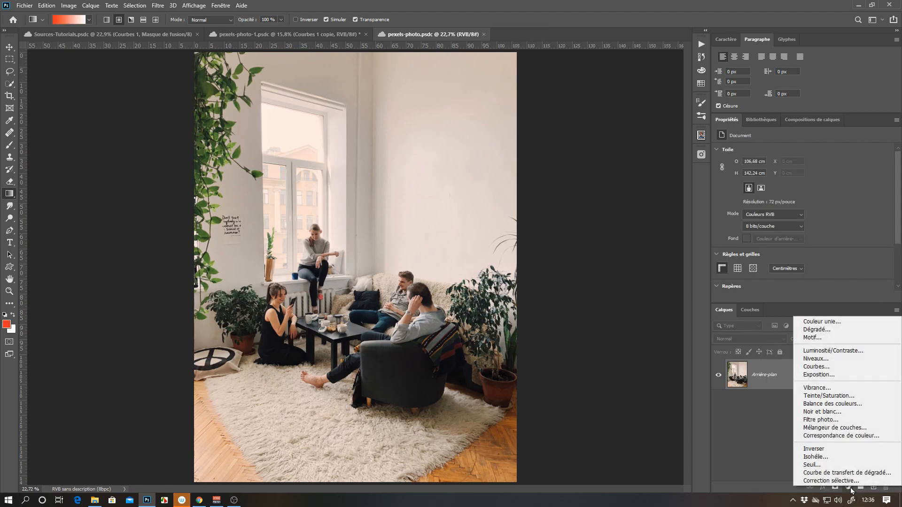
{"action": "left_click", "coordinate": [825, 367]}
{"action": "left_click_drag", "start_coordinate": [820, 226], "coordinate": [827, 240]}
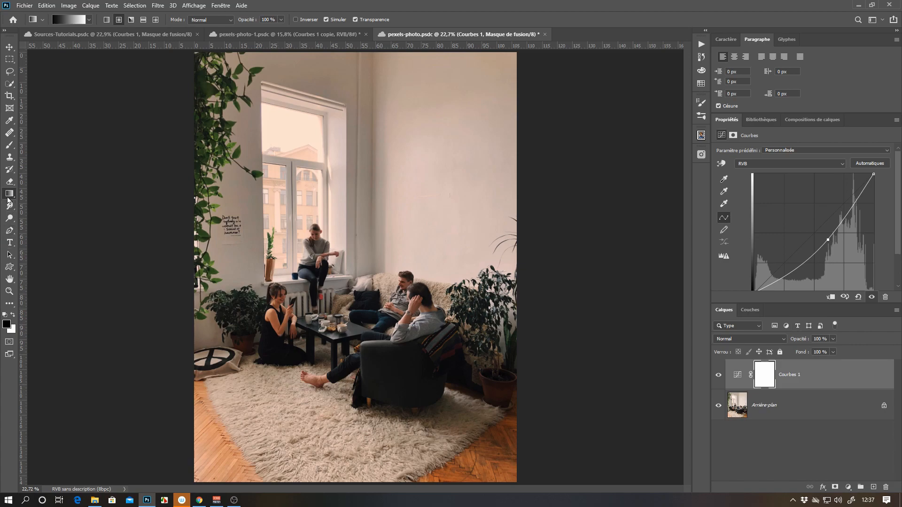
Draw a linear gradient on the Curves mask from the photo's middle to its upper-right corner and toggle the layer's visibility to compare
{"action": "left_click", "coordinate": [106, 20]}
{"action": "left_click_drag", "start_coordinate": [366, 231], "coordinate": [516, 56]}
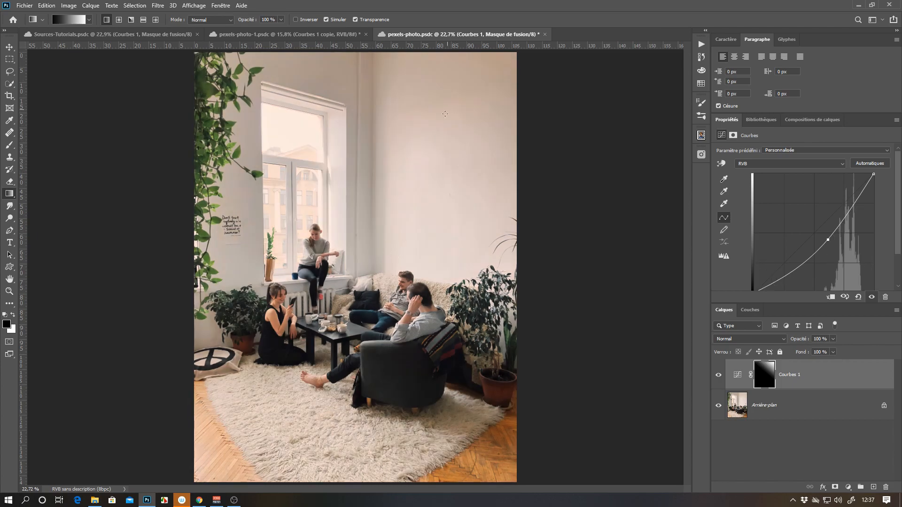
{"action": "left_click", "coordinate": [719, 375]}
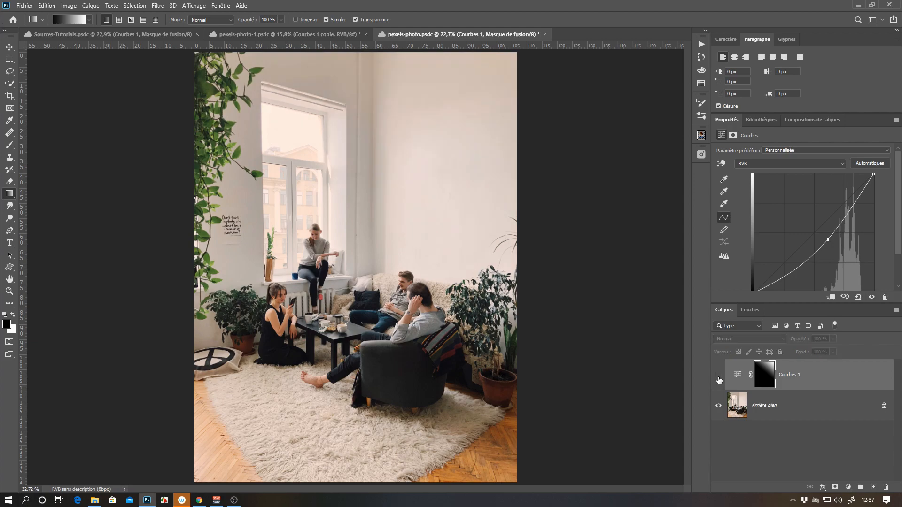
{"action": "left_click", "coordinate": [718, 376]}
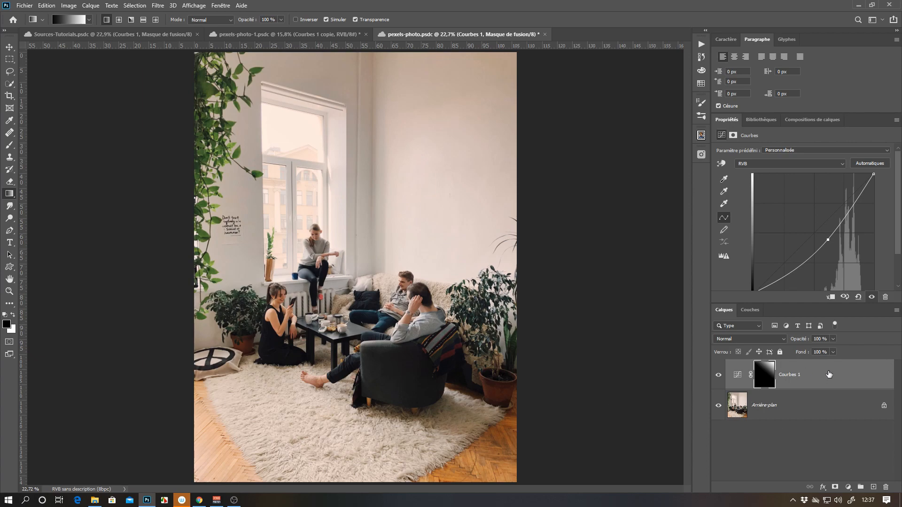
Duplicate the Curves layer and redraw the copy's linear mask gradient from the photo's middle past its lower-left area
{"action": "left_click_drag", "start_coordinate": [830, 373], "coordinate": [873, 487]}
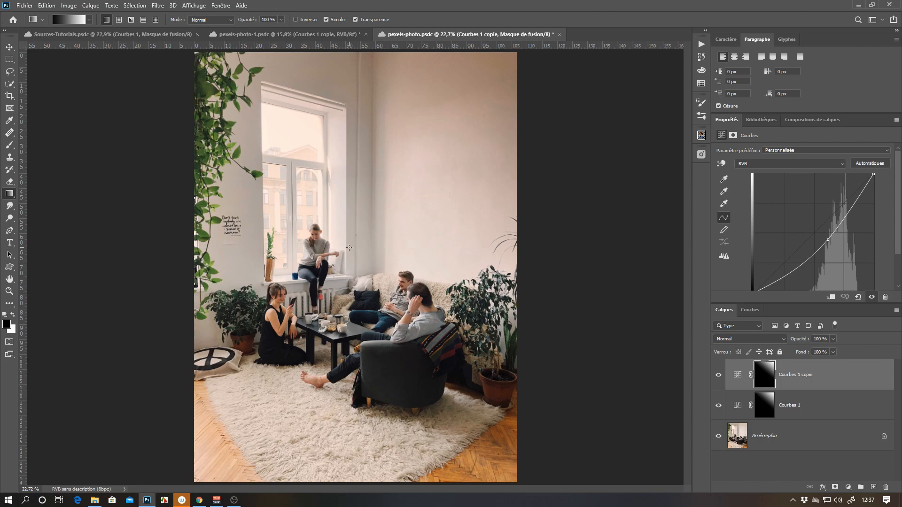
{"action": "mouse_move", "coordinate": [349, 247]}
{"action": "left_mouse_down"}
{"action": "mouse_move", "coordinate": [295, 342]}
{"action": "mouse_move", "coordinate": [184, 431]}
{"action": "left_mouse_up"}
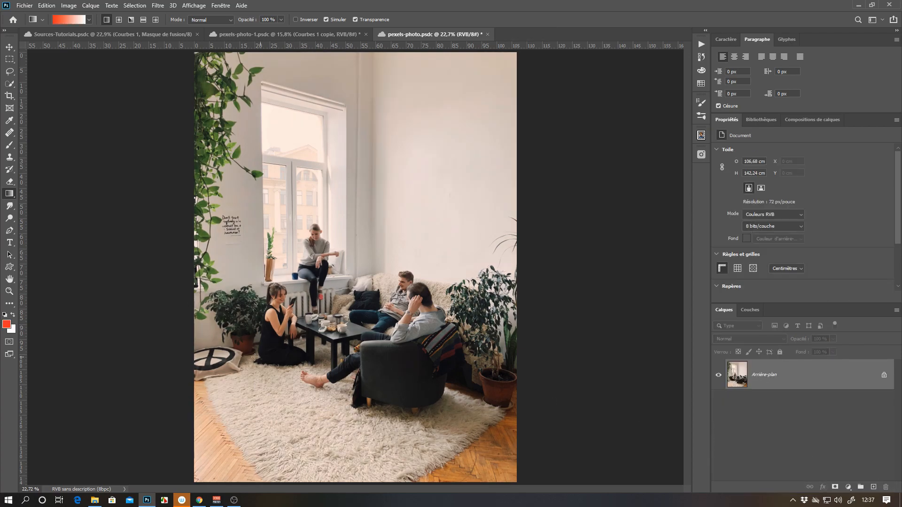
Reset the colours to default black and white, and add a Curves layer with its curve bent below the diagonal
{"action": "key", "text": "d"}
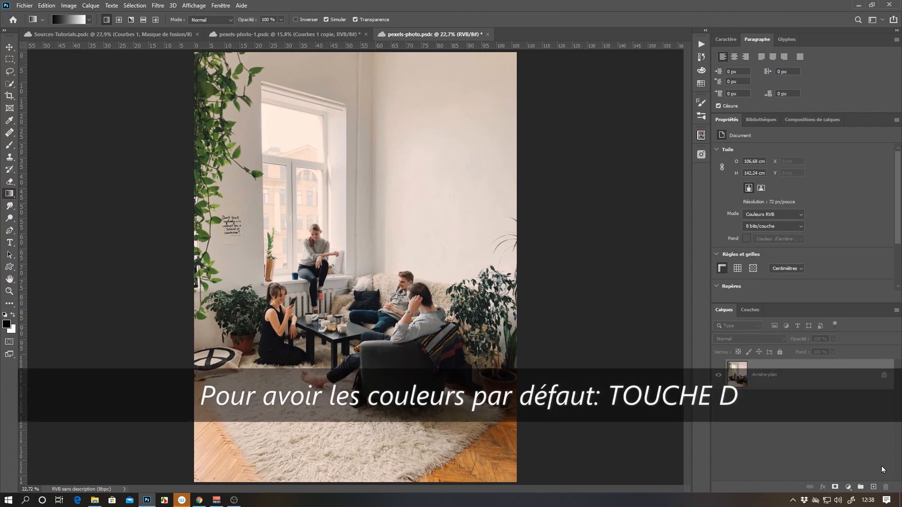
{"action": "left_click", "coordinate": [848, 488]}
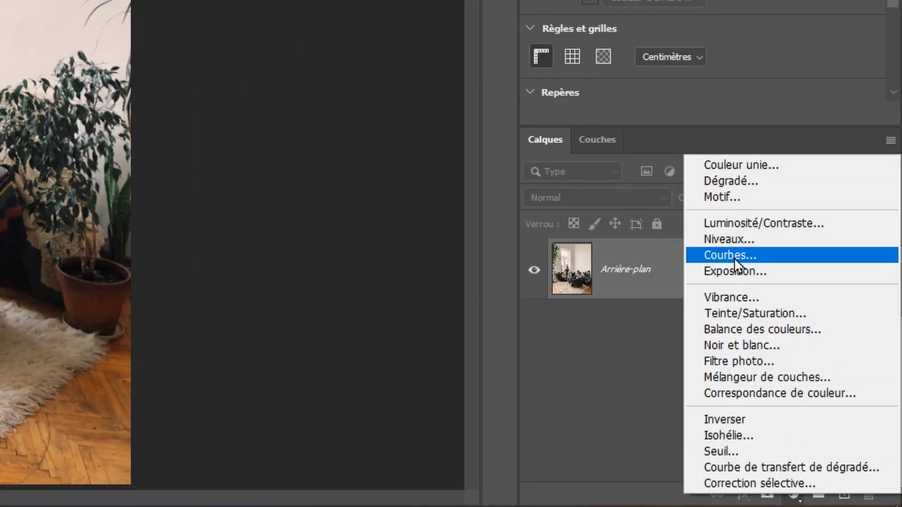
{"action": "left_click", "coordinate": [735, 257]}
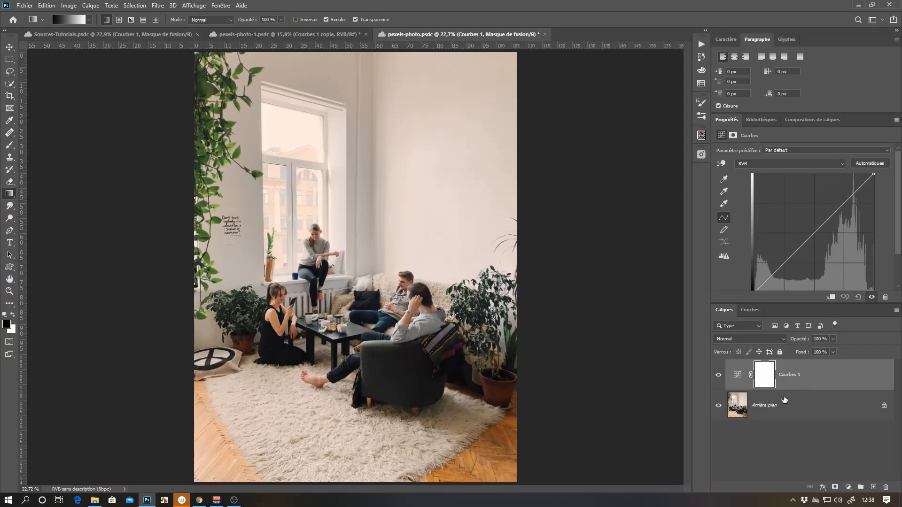
{"action": "left_click", "coordinate": [813, 234]}
{"action": "left_click_drag", "start_coordinate": [813, 234], "coordinate": [827, 248]}
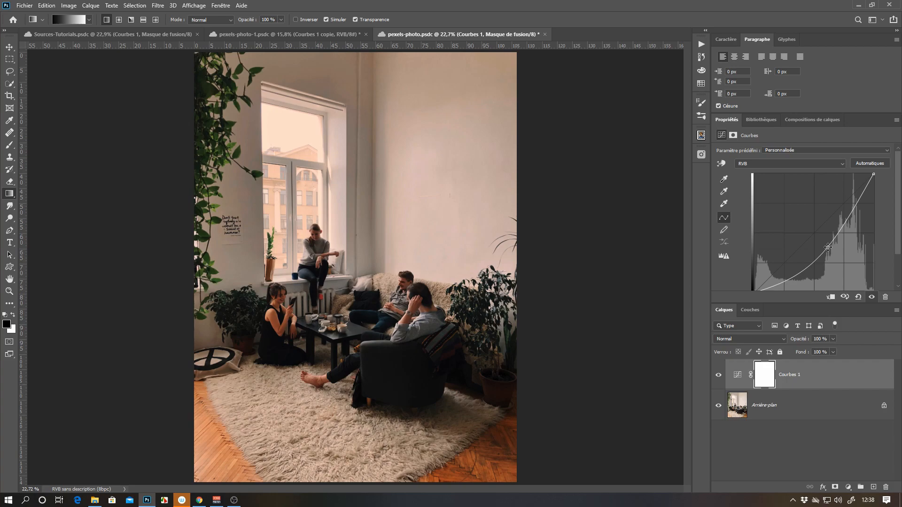
Select the mask of the Curves layer and delete the layer
{"action": "left_click", "coordinate": [761, 374]}
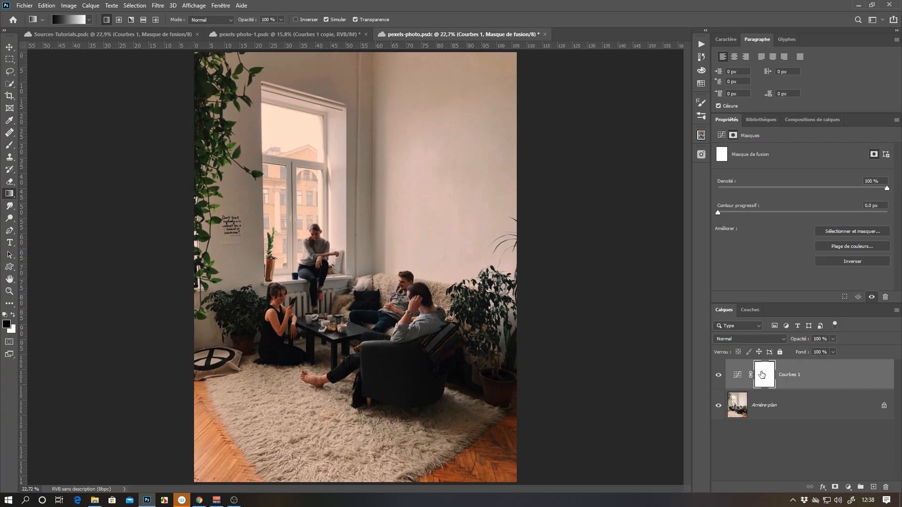
{"action": "key", "text": "Delete"}
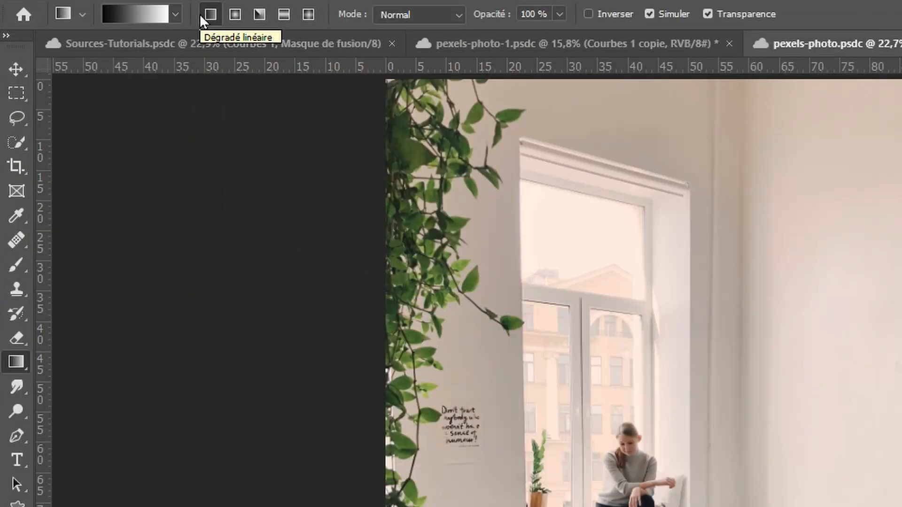
Choose the reflected gradient type and add a Curves layer with its curve bent below the diagonal to darken the room photo
{"action": "left_click", "coordinate": [282, 14]}
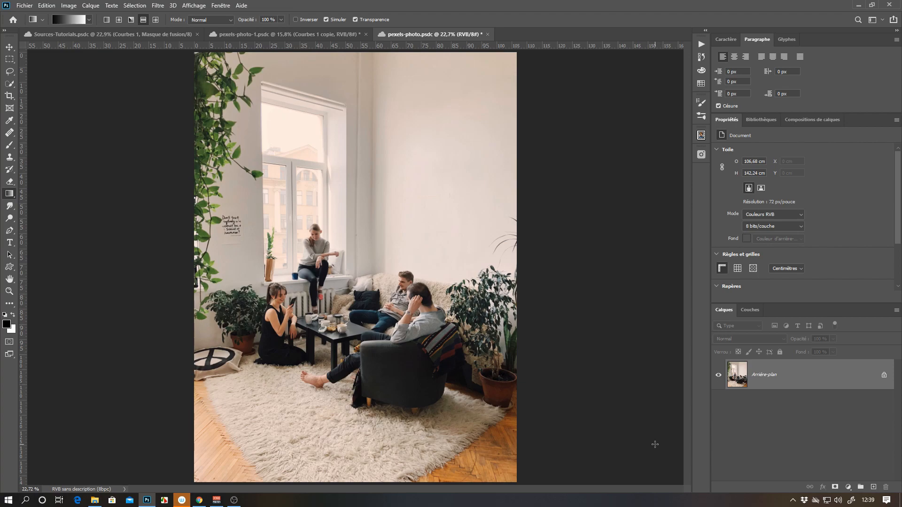
{"action": "left_click", "coordinate": [847, 489]}
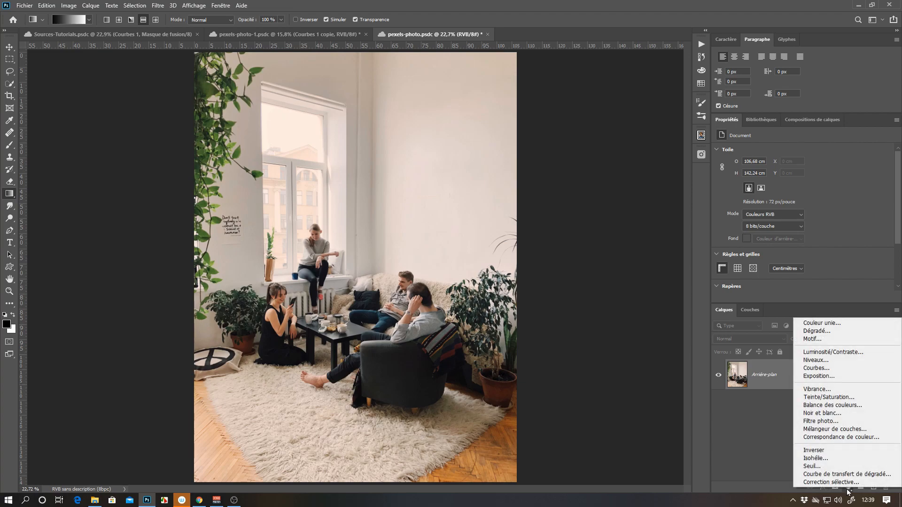
{"action": "left_click", "coordinate": [817, 369]}
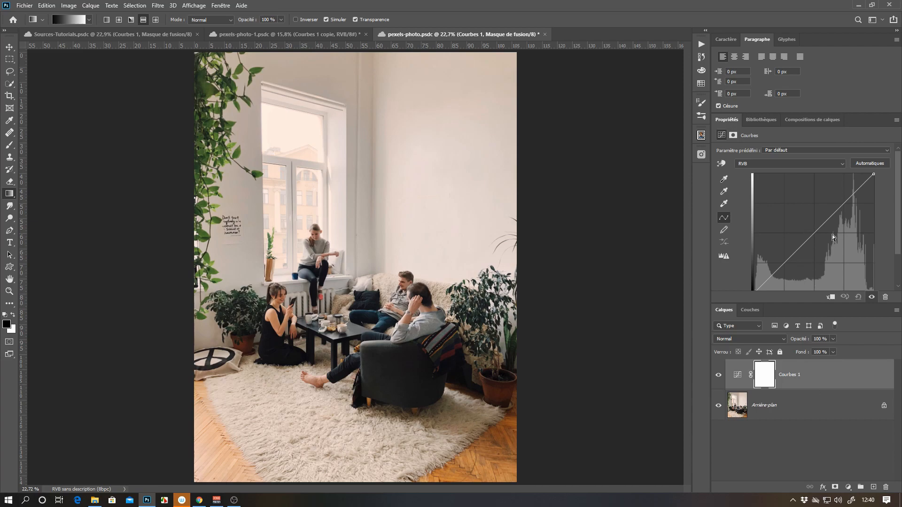
{"action": "left_click_drag", "start_coordinate": [814, 232], "coordinate": [835, 240]}
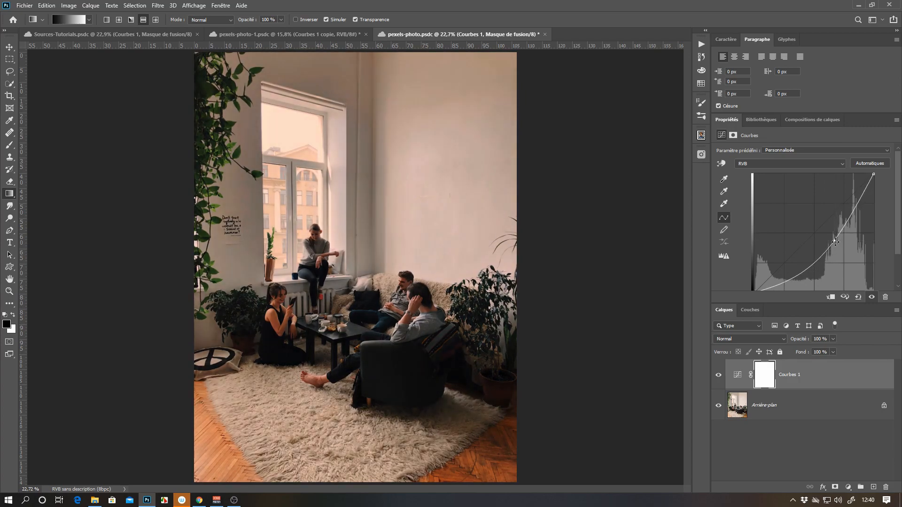
Draw a reflected gradient on the Curves mask from the photo's middle toward its upper-right corner, and check the mask on its own
{"action": "left_click", "coordinate": [766, 378]}
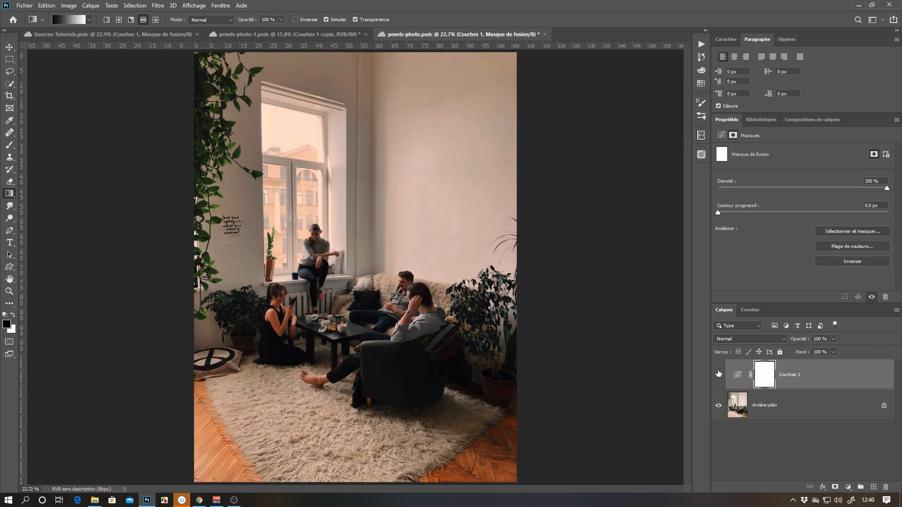
{"action": "left_click", "coordinate": [144, 20]}
{"action": "left_click_drag", "start_coordinate": [353, 227], "coordinate": [477, 75]}
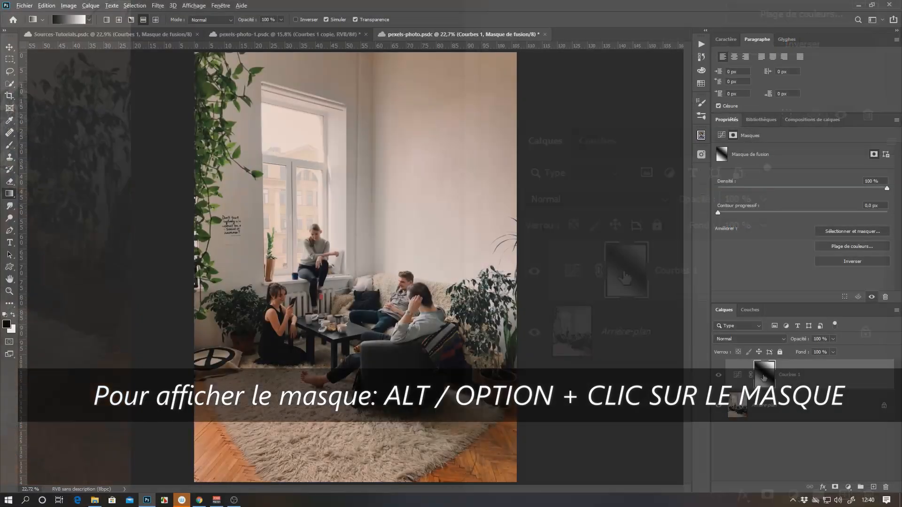
{"action": "left_click", "coordinate": [625, 280], "text": "alt"}
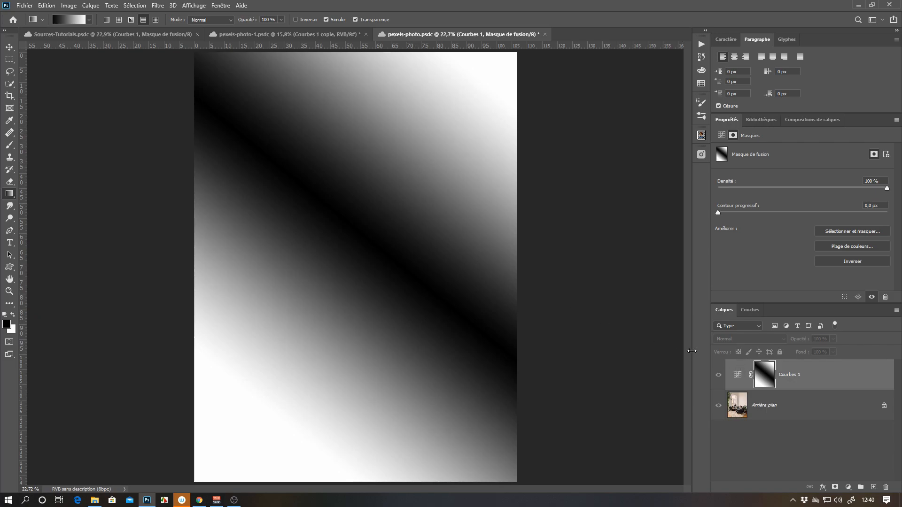
{"action": "left_click", "coordinate": [765, 376], "text": "alt"}
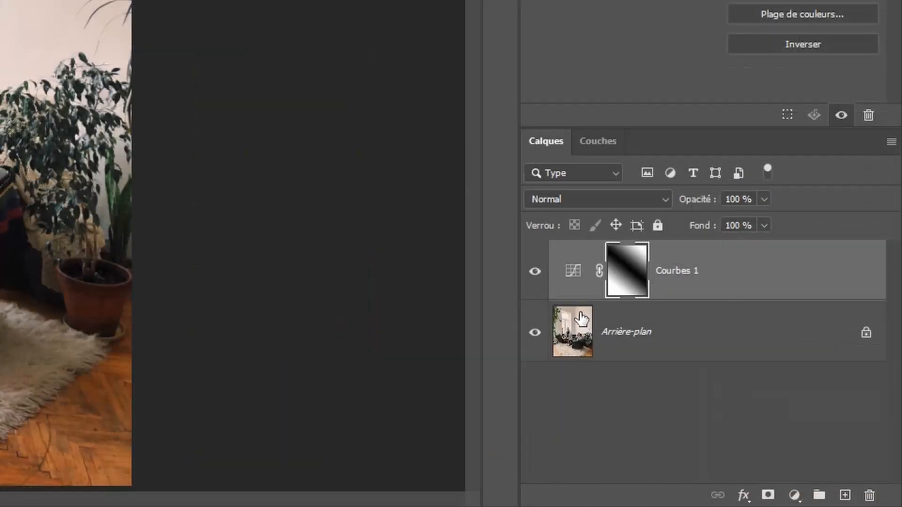
Duplicate the Curves layer with its reflected gradient mask and select the copy's mask
{"action": "left_click_drag", "start_coordinate": [761, 270], "coordinate": [791, 255]}
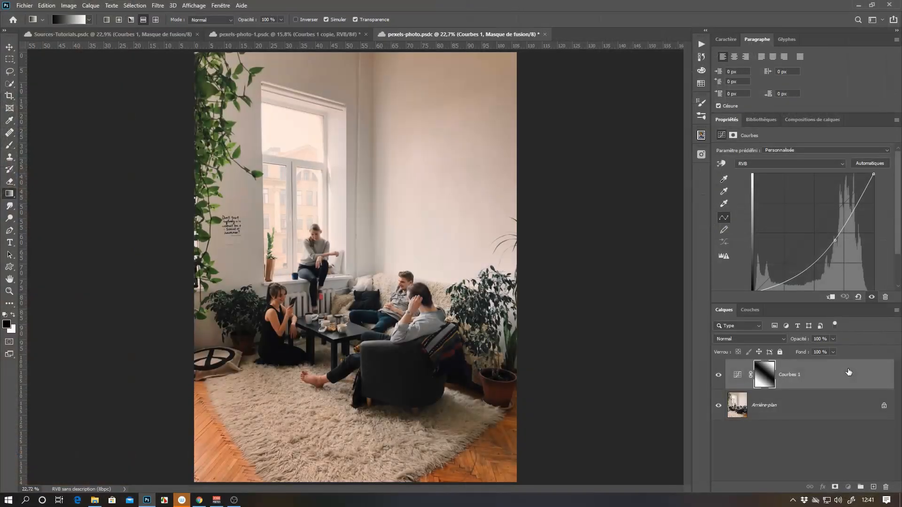
{"action": "key", "text": "ctrl+j"}
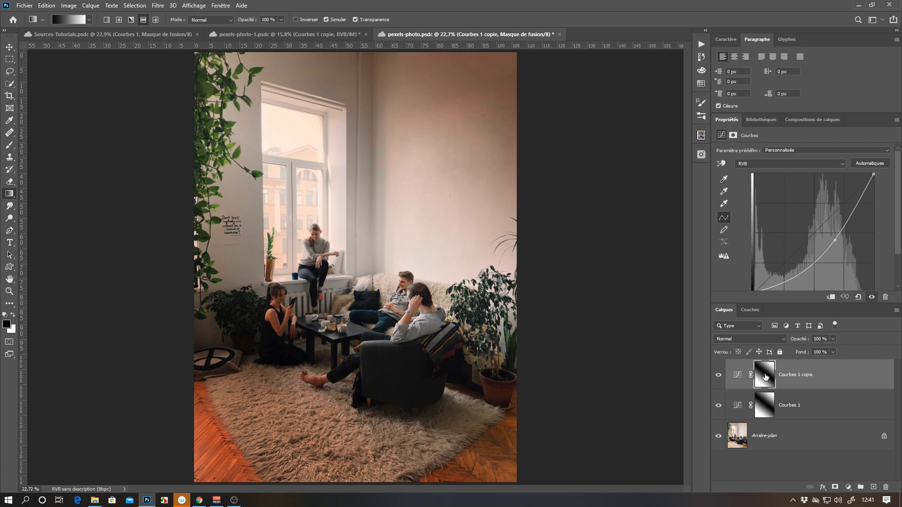
{"action": "left_click", "coordinate": [770, 376]}
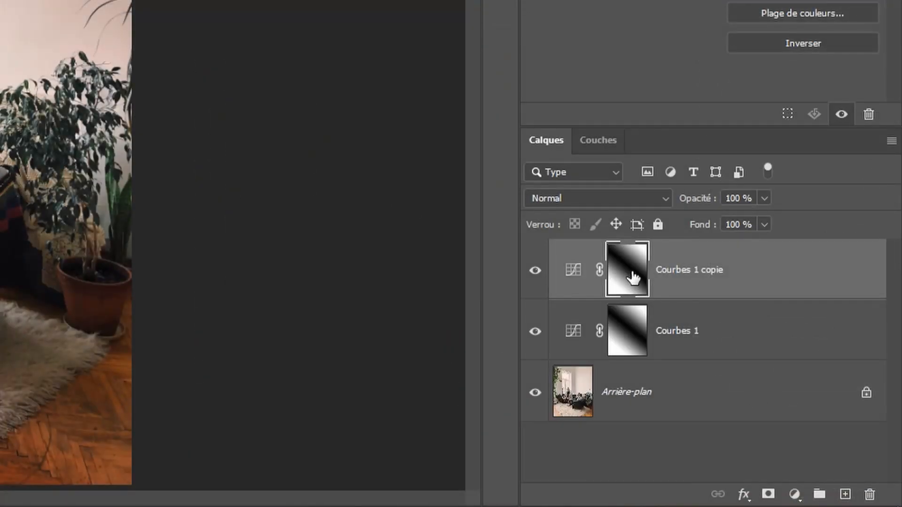
Invert the mask of the duplicated Curves layer and check the inverted reflected gradient on its own
{"action": "key", "text": "ctrl+i"}
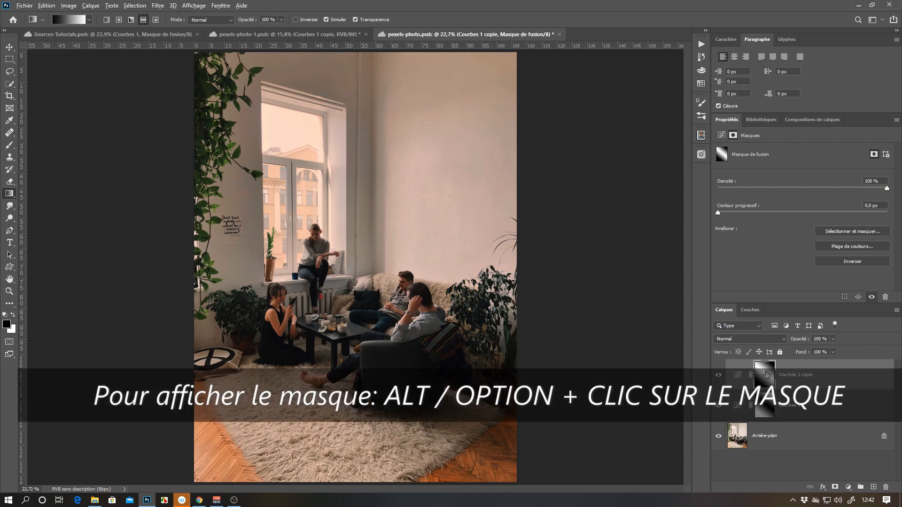
{"action": "left_click", "coordinate": [766, 374], "text": "alt"}
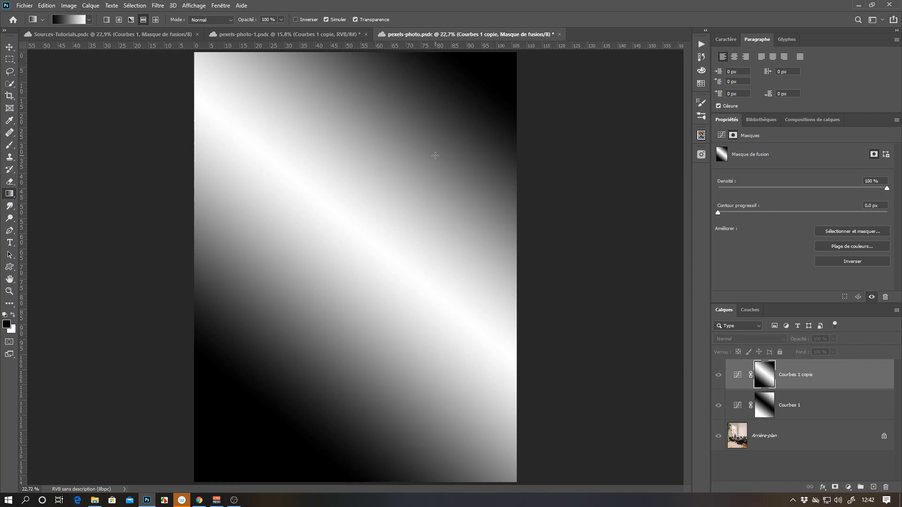
{"action": "left_click", "coordinate": [766, 378], "text": "alt"}
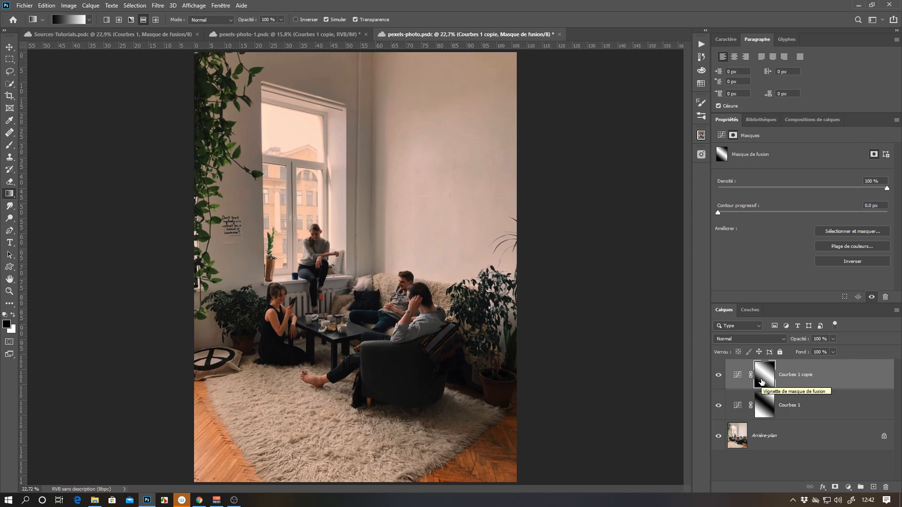
Bend the duplicate layer's curve above the diagonal to brighten the central band, and compare the photo with both Curves layers hidden
{"action": "left_click", "coordinate": [737, 376]}
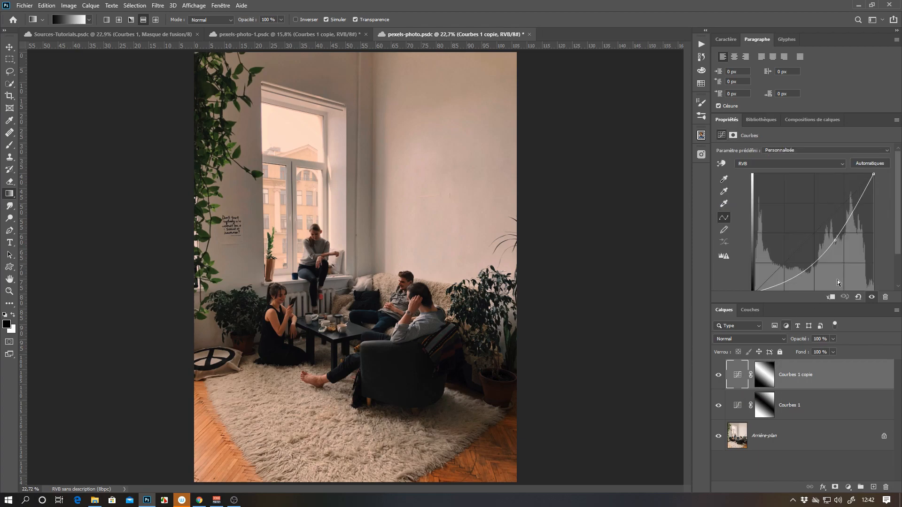
{"action": "left_click_drag", "start_coordinate": [835, 240], "coordinate": [806, 222]}
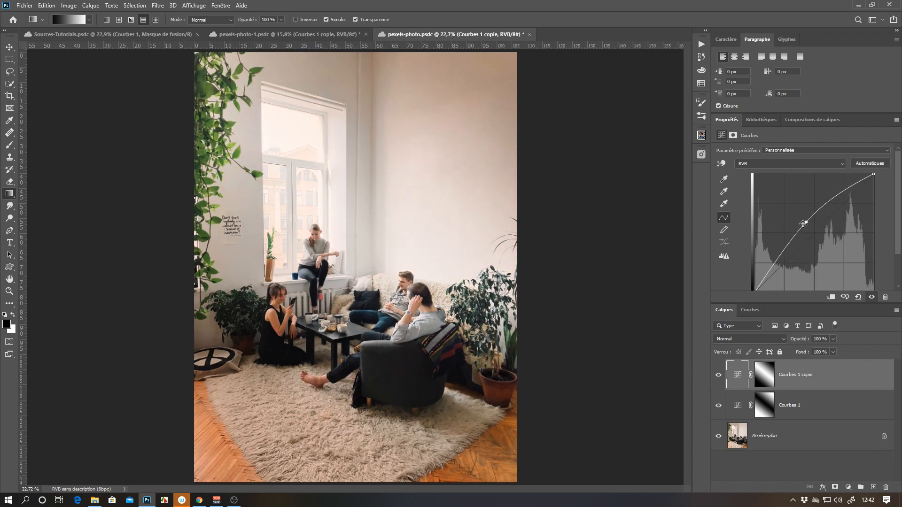
{"action": "left_click_drag", "start_coordinate": [803, 224], "coordinate": [805, 222]}
{"action": "left_click", "coordinate": [718, 436], "text": "alt"}
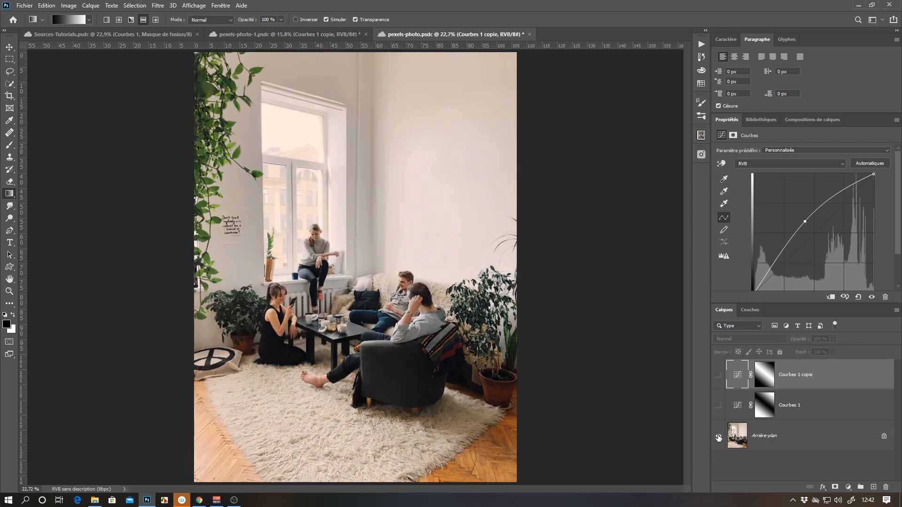
{"action": "left_click", "coordinate": [718, 436], "text": "alt"}
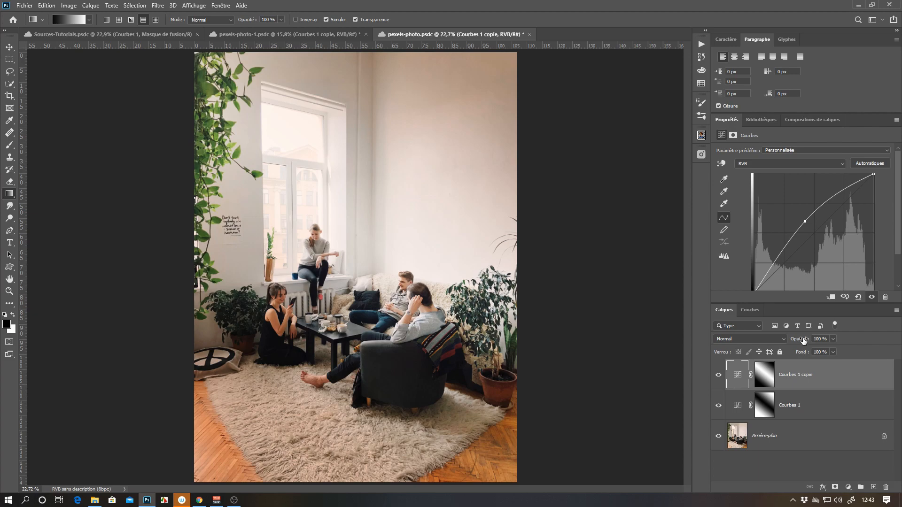
Reduce the opacity of the duplicated Curves layer to 91%
{"action": "left_click_drag", "start_coordinate": [804, 340], "coordinate": [791, 339]}
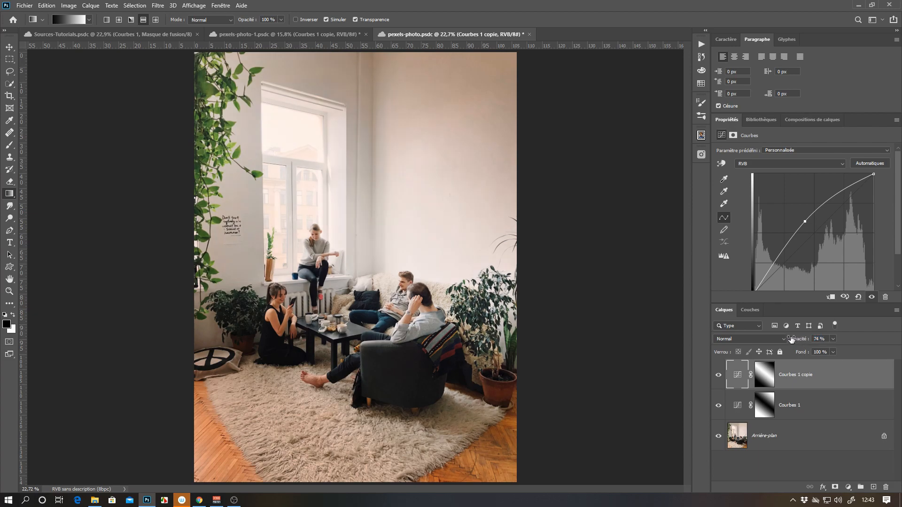
{"action": "left_click", "coordinate": [833, 339]}
{"action": "mouse_move", "coordinate": [832, 352]}
{"action": "left_mouse_down"}
{"action": "mouse_move", "coordinate": [814, 352]}
{"action": "mouse_move", "coordinate": [841, 349]}
{"action": "left_mouse_up"}
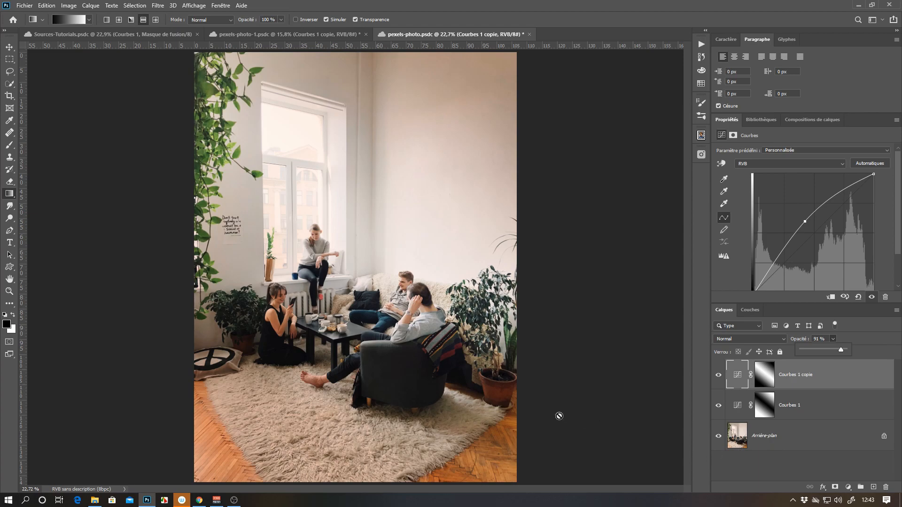